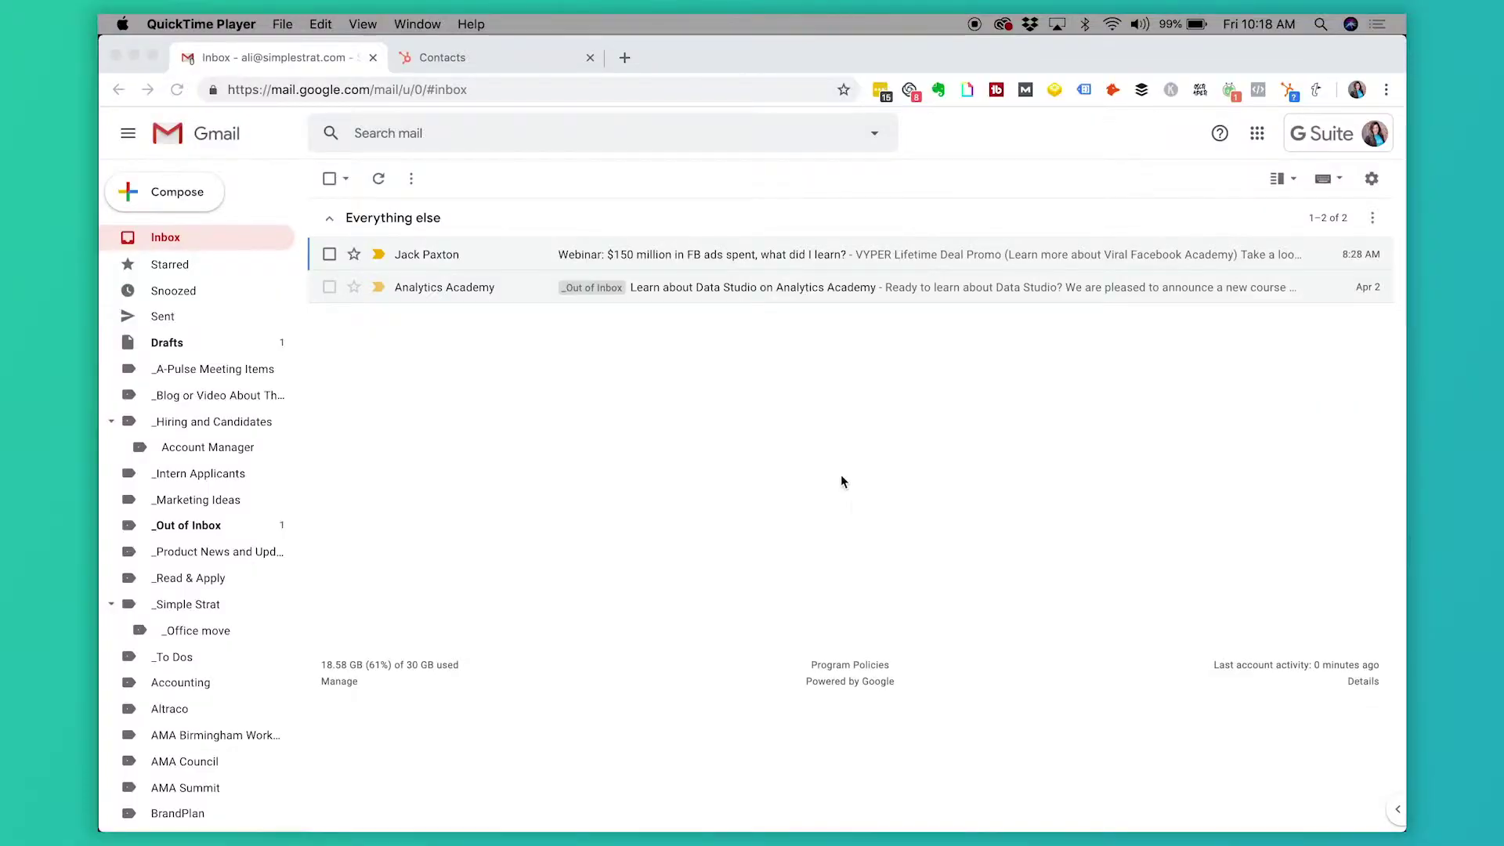
Bring Chrome forward and open its installed extensions page from the Settings menu.
click(603, 156)
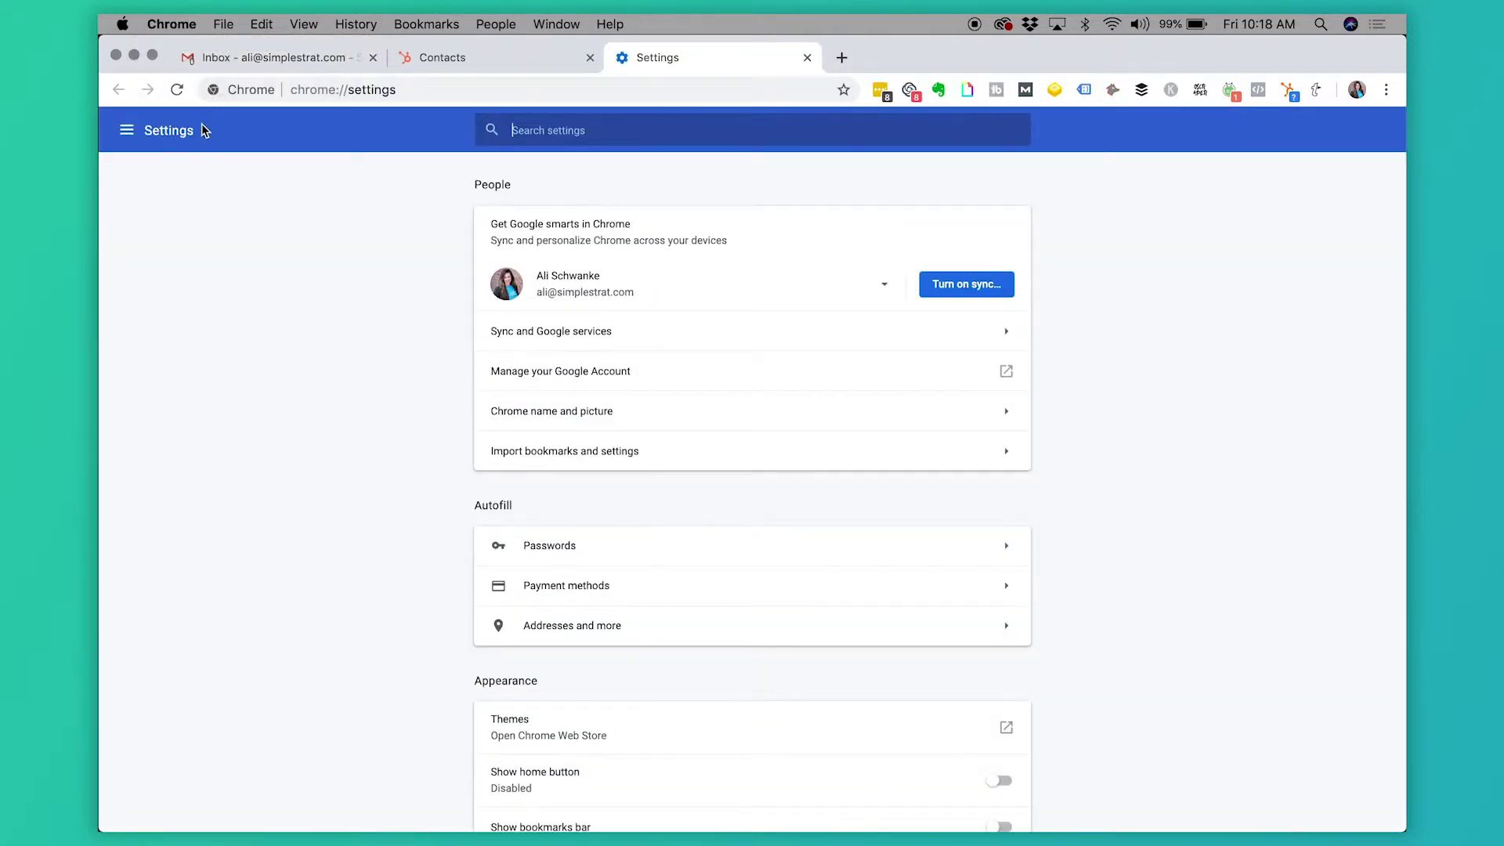
click(130, 133)
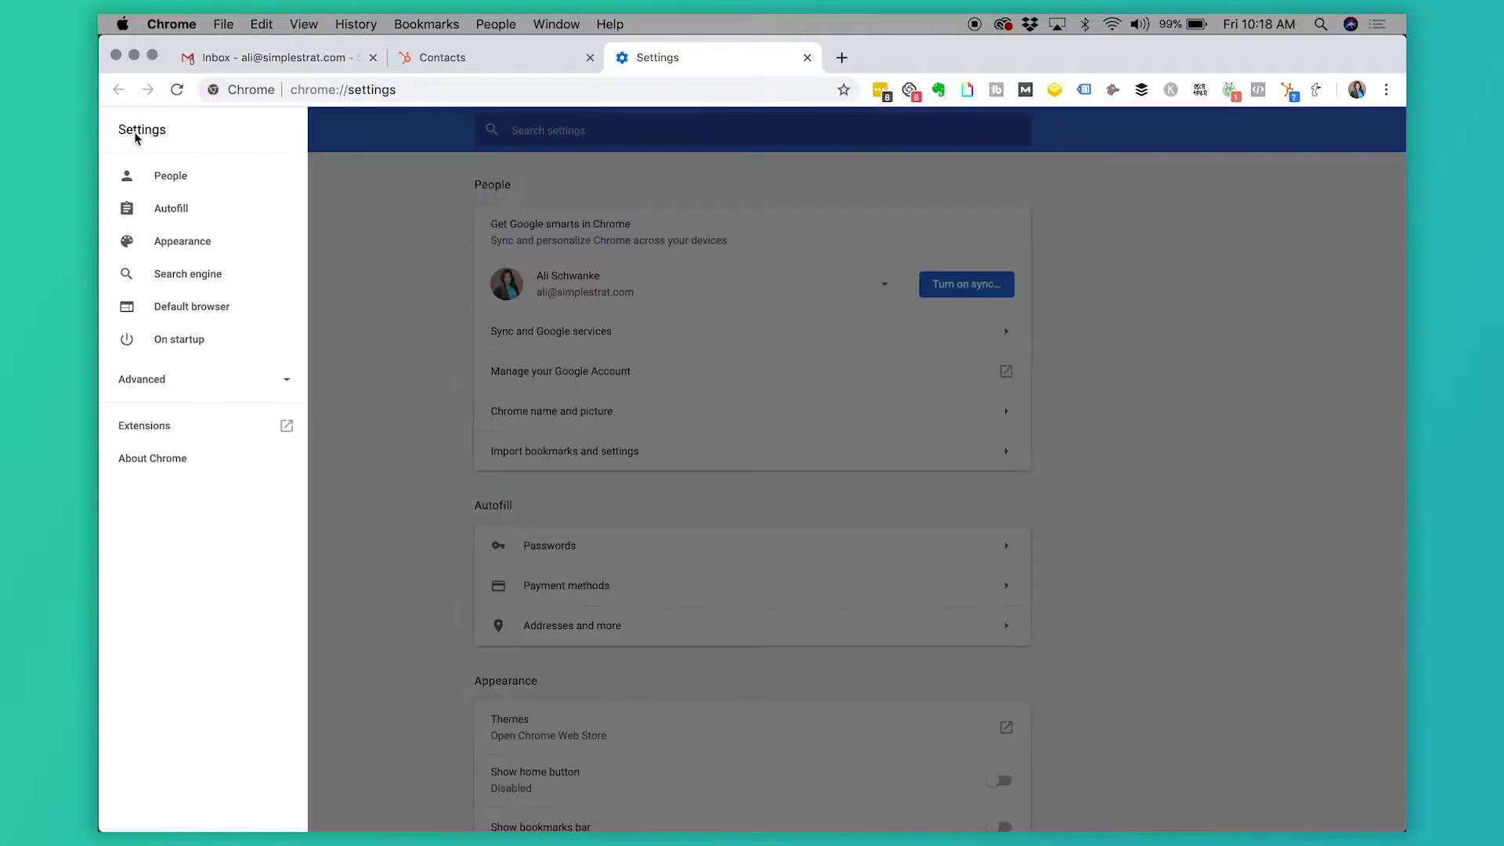
click(144, 425)
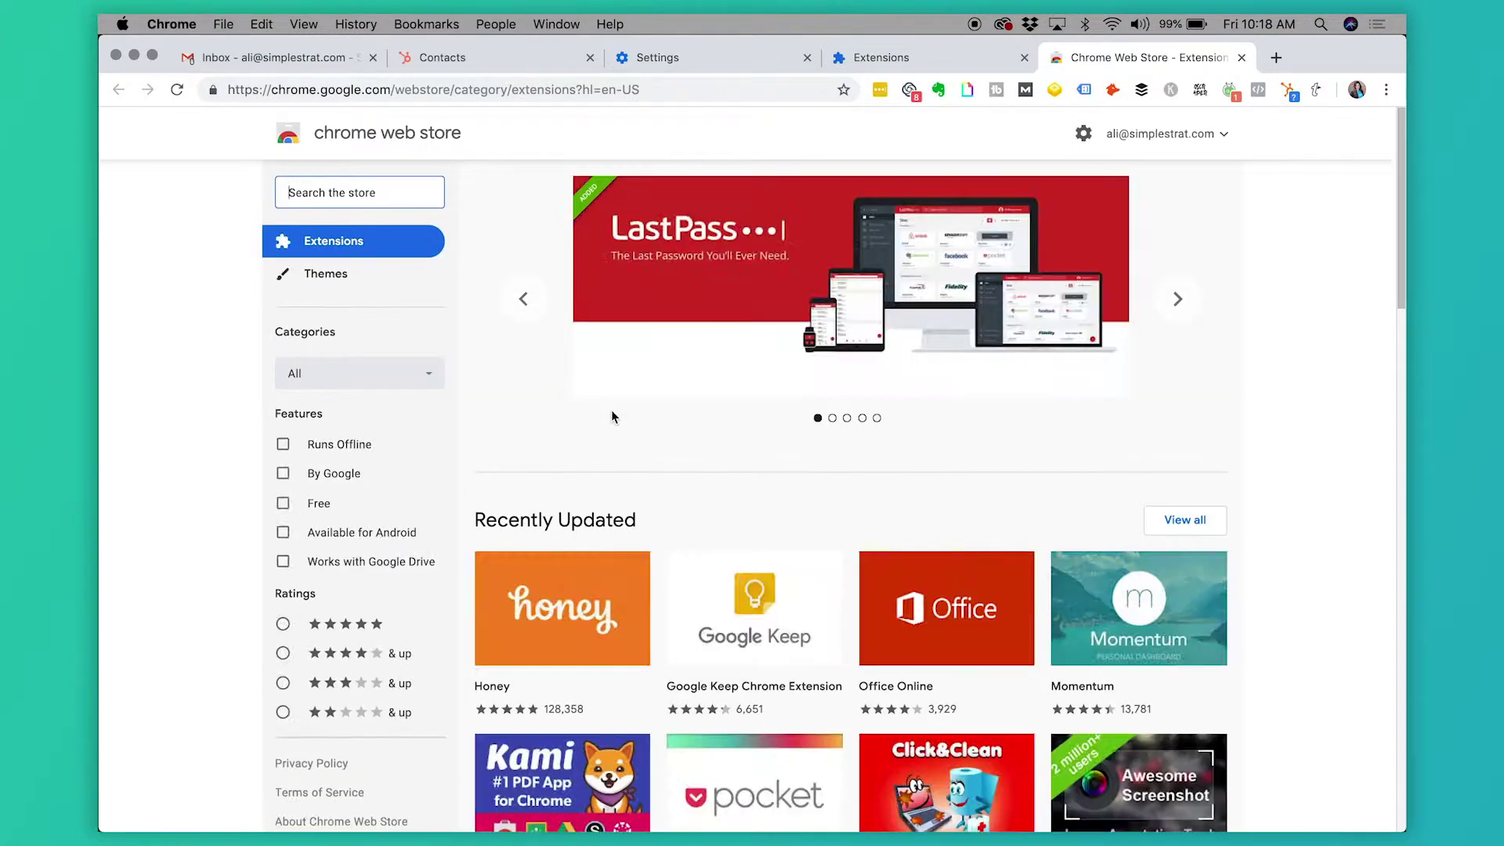
text(hubspot)
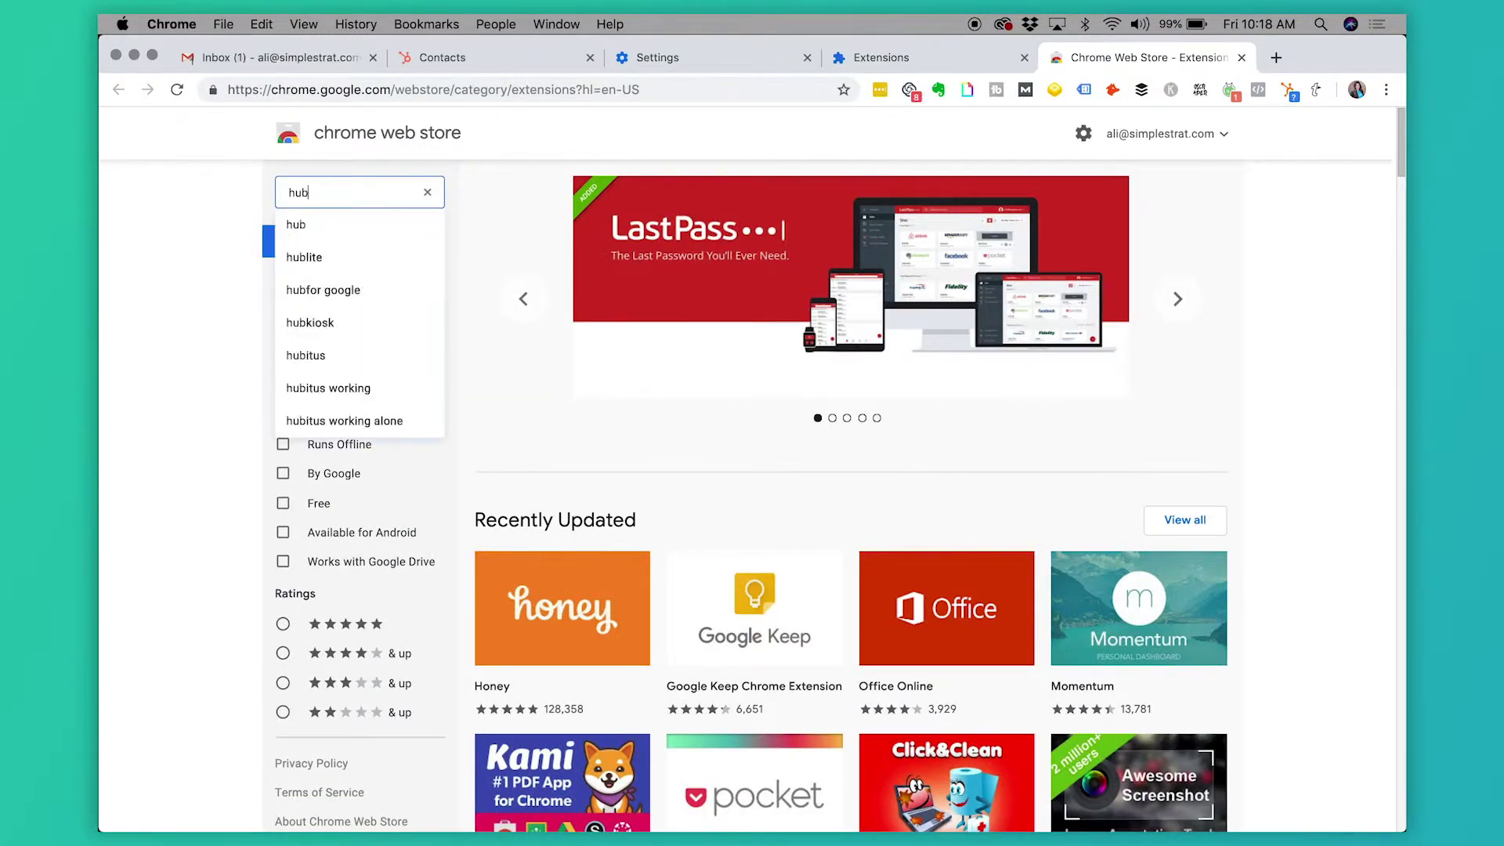
Search the Web Store for 'hubspot' and add the HubSpot Sales extension to Chrome.
key(Return)
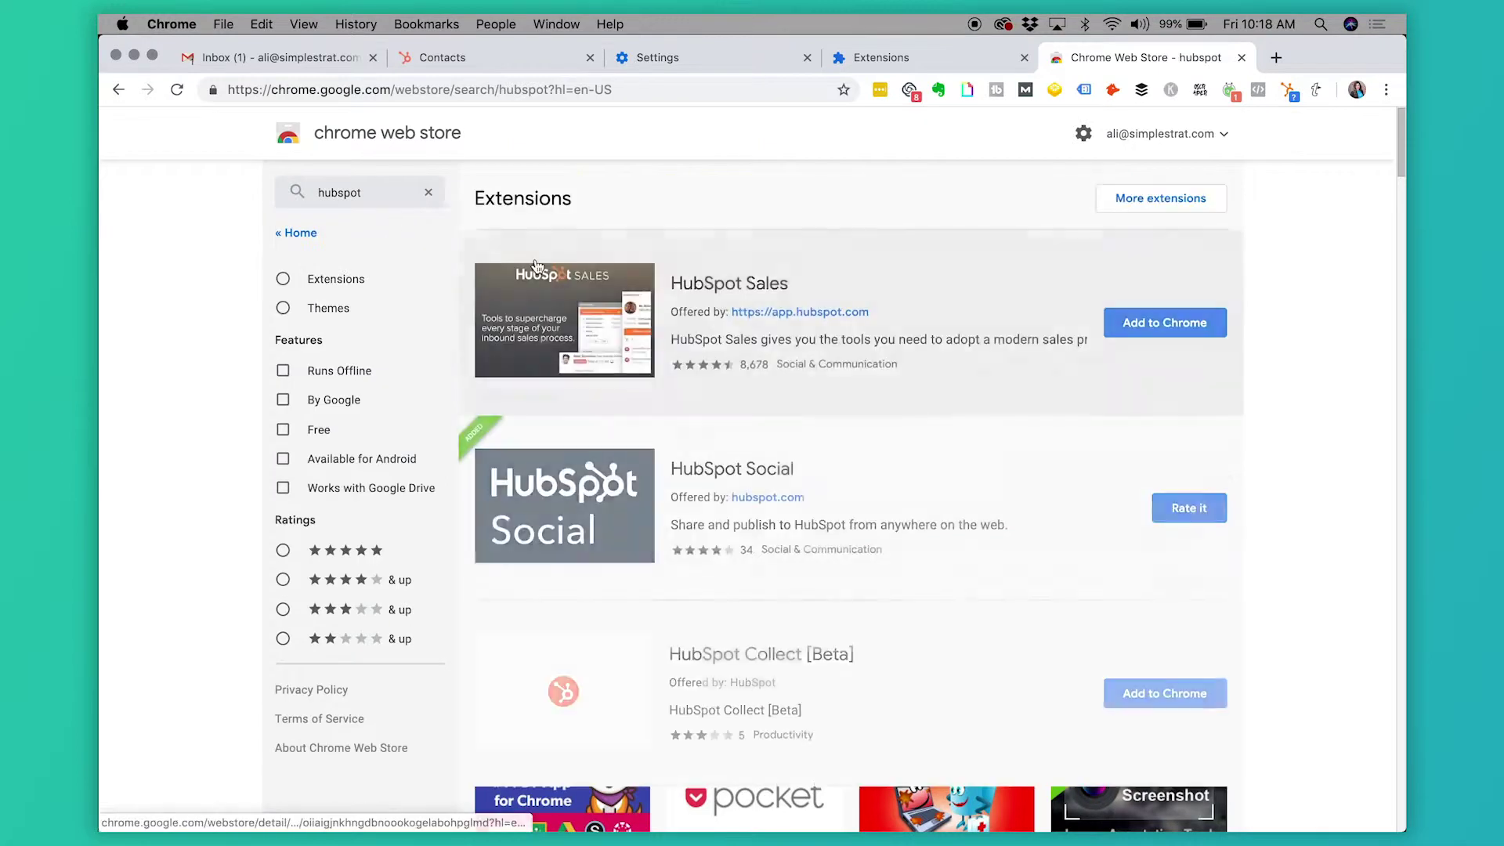
click(1165, 322)
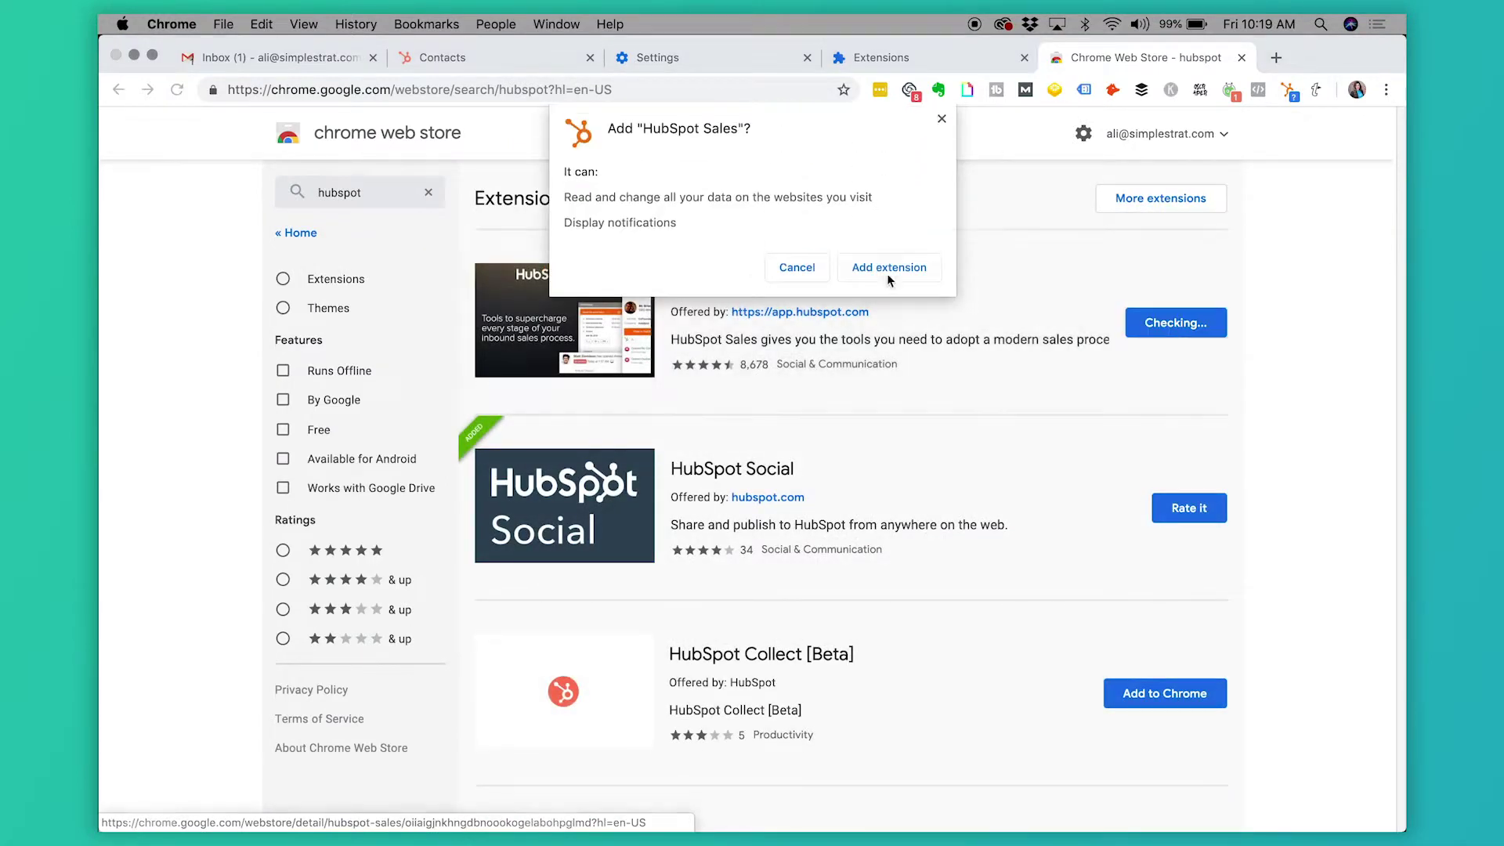
click(889, 268)
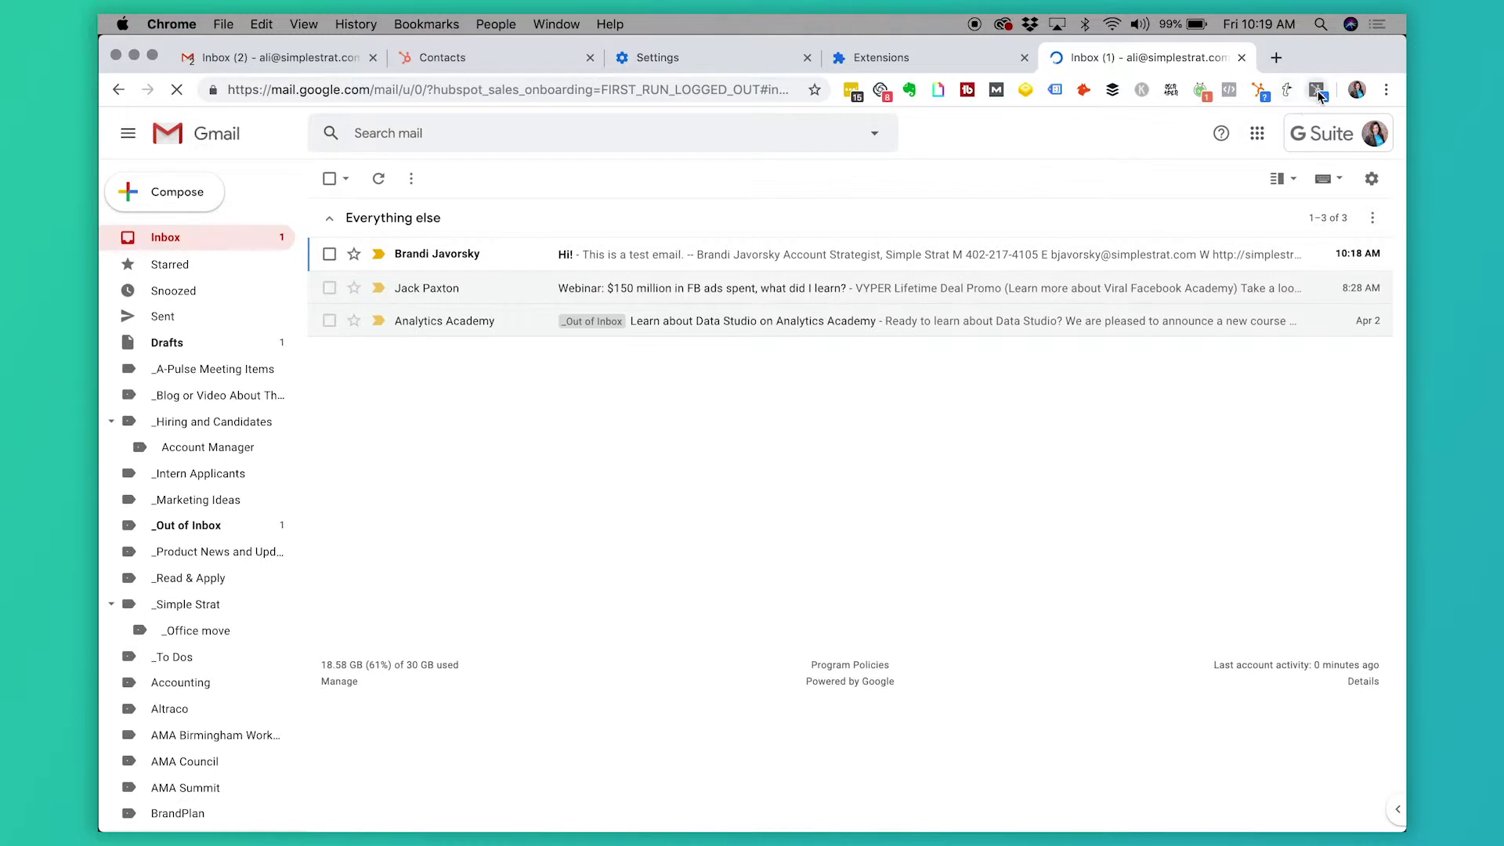
From the HubSpot Sales toolbar popup, start logging in to HubSpot.
click(1318, 91)
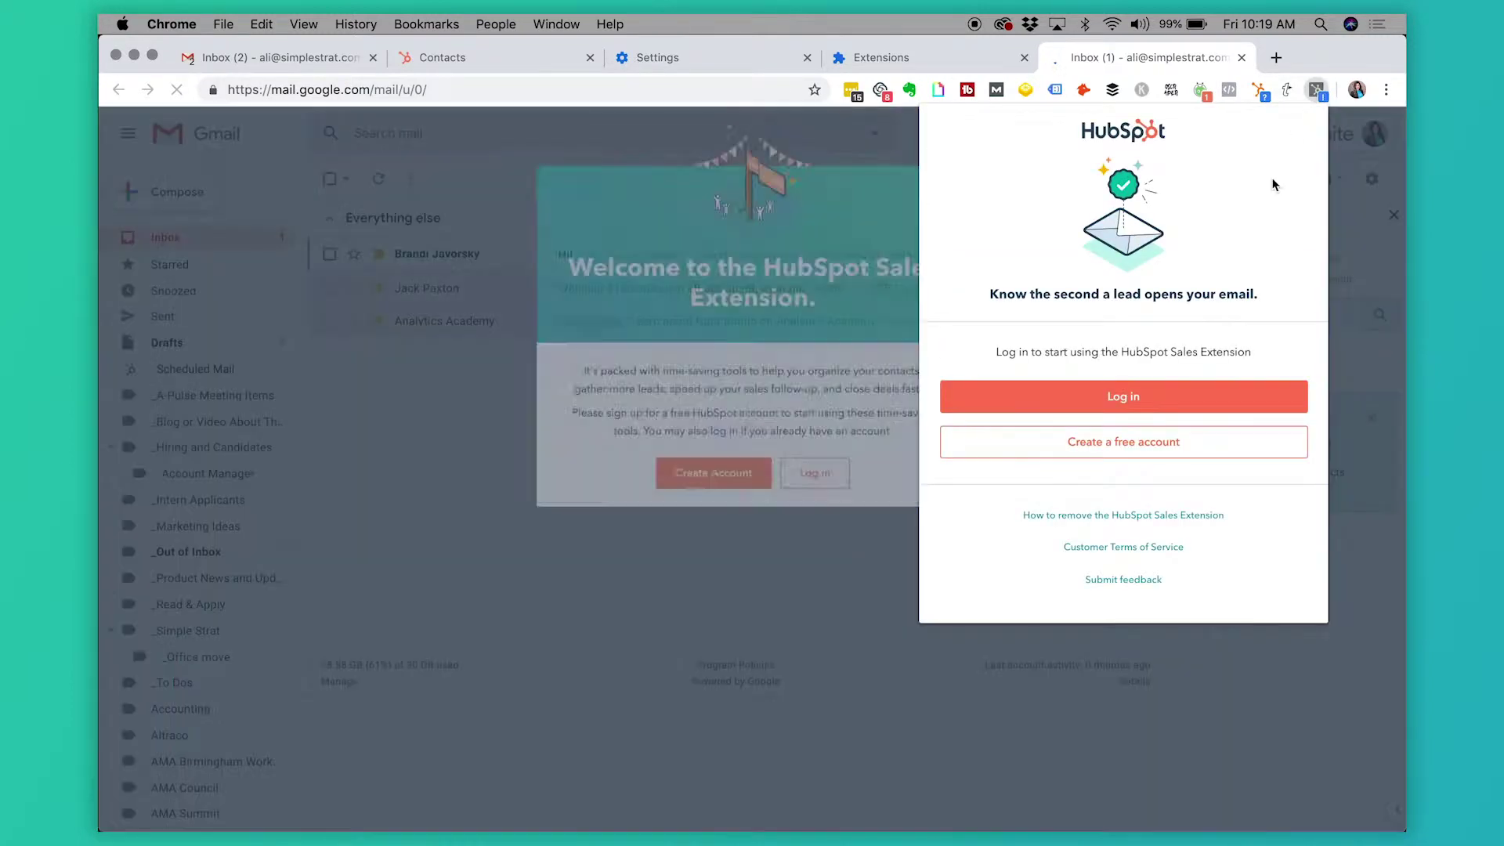
click(1075, 397)
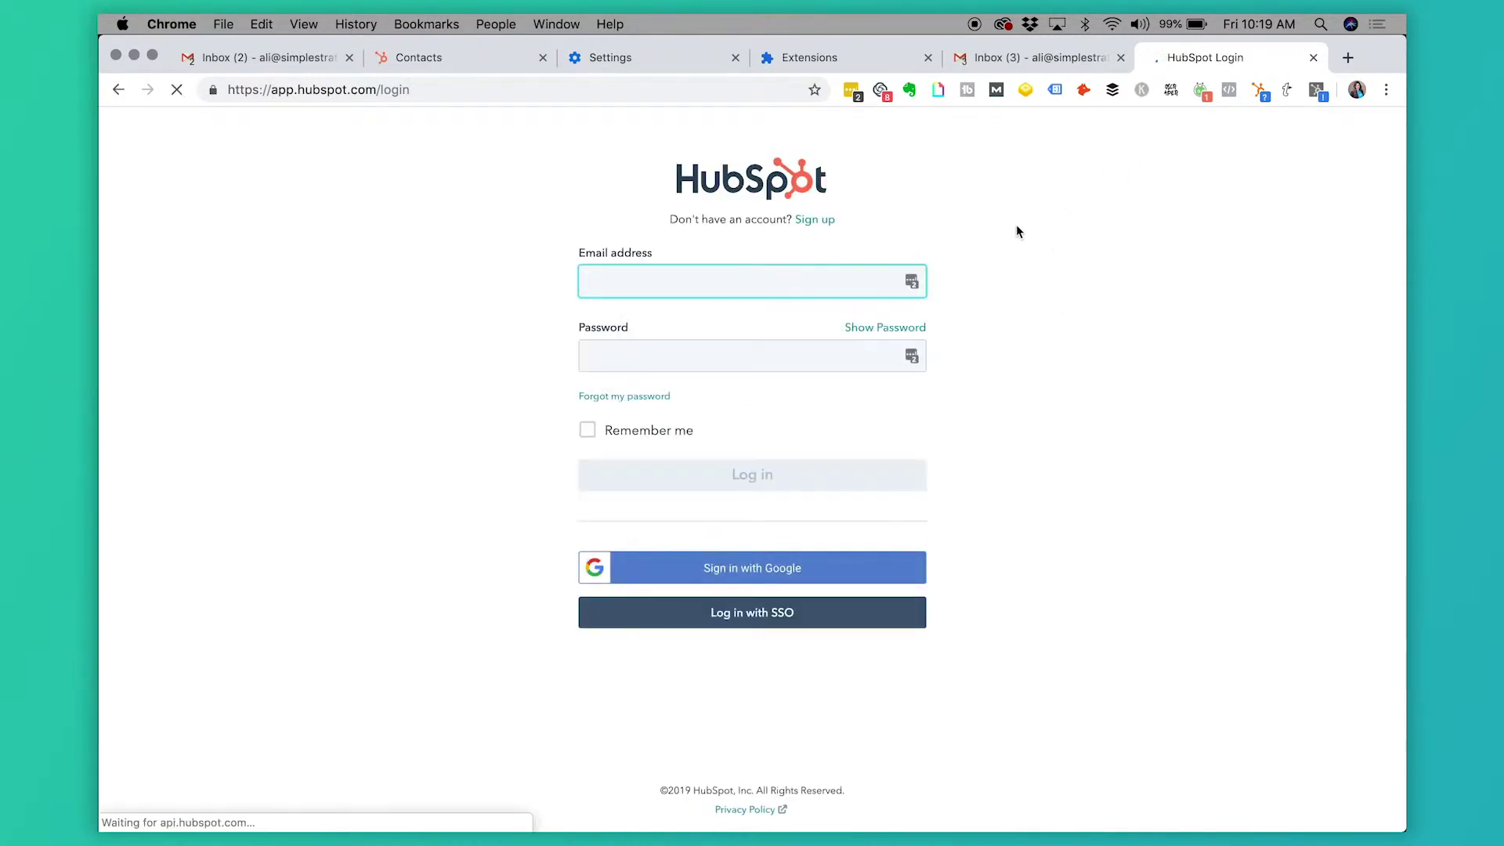
Log in to HubSpot with the LastPass-saved credentials, then return to the Gmail inbox tab.
click(912, 282)
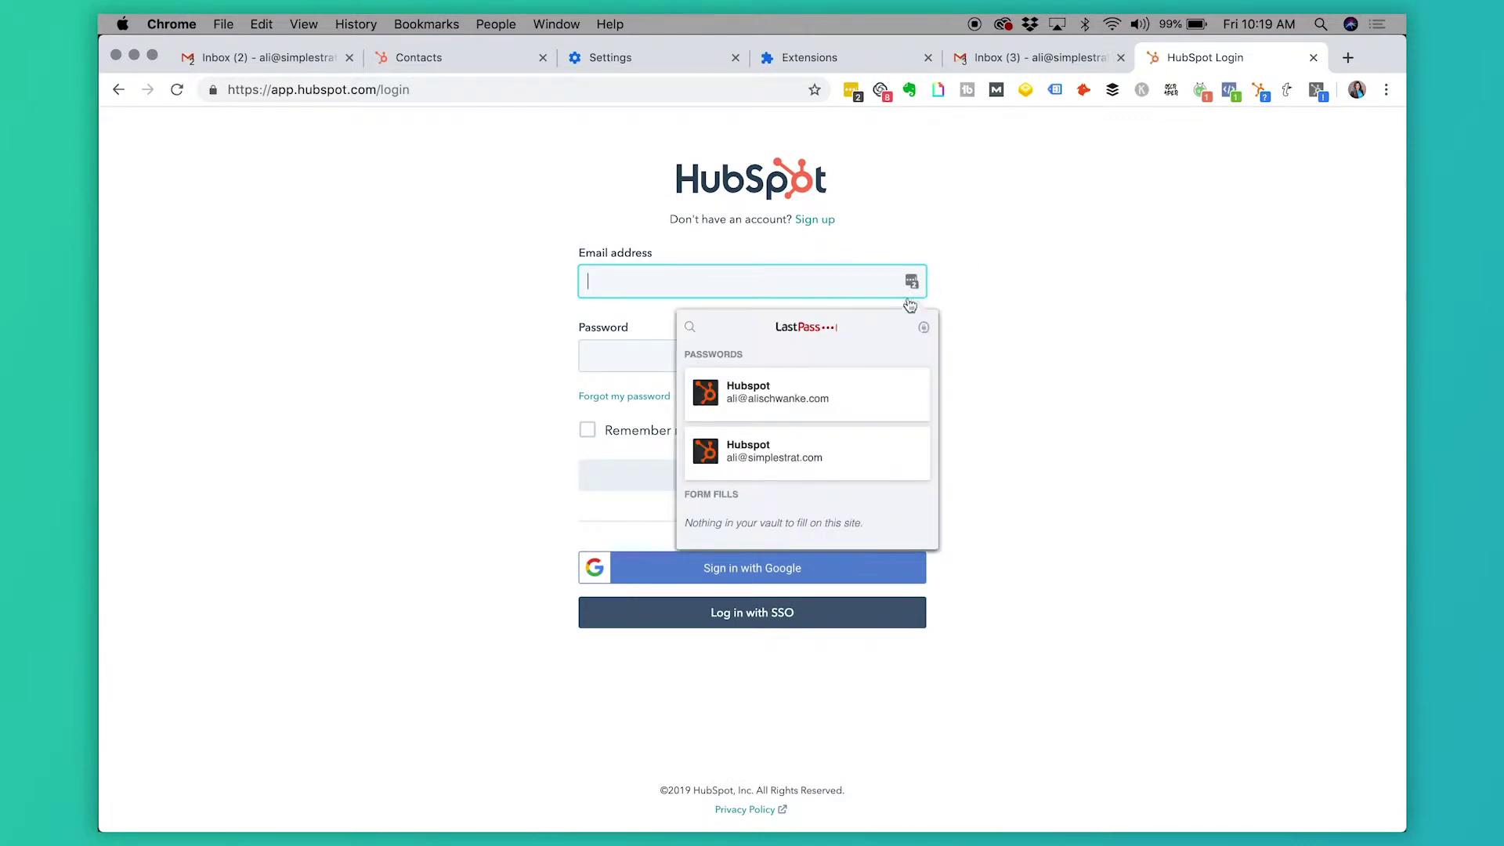
click(794, 459)
click(731, 480)
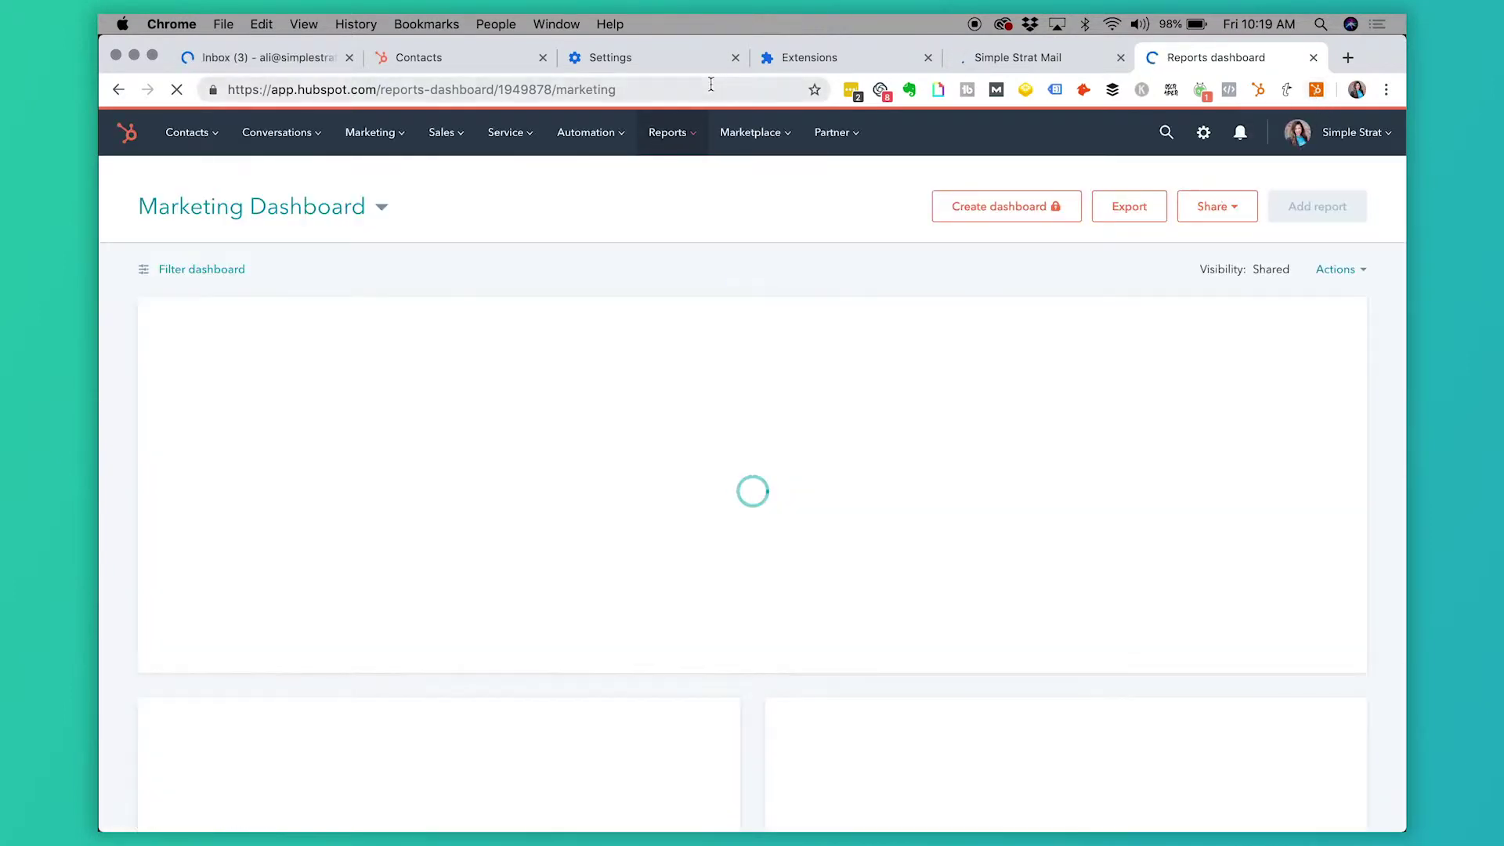
click(271, 55)
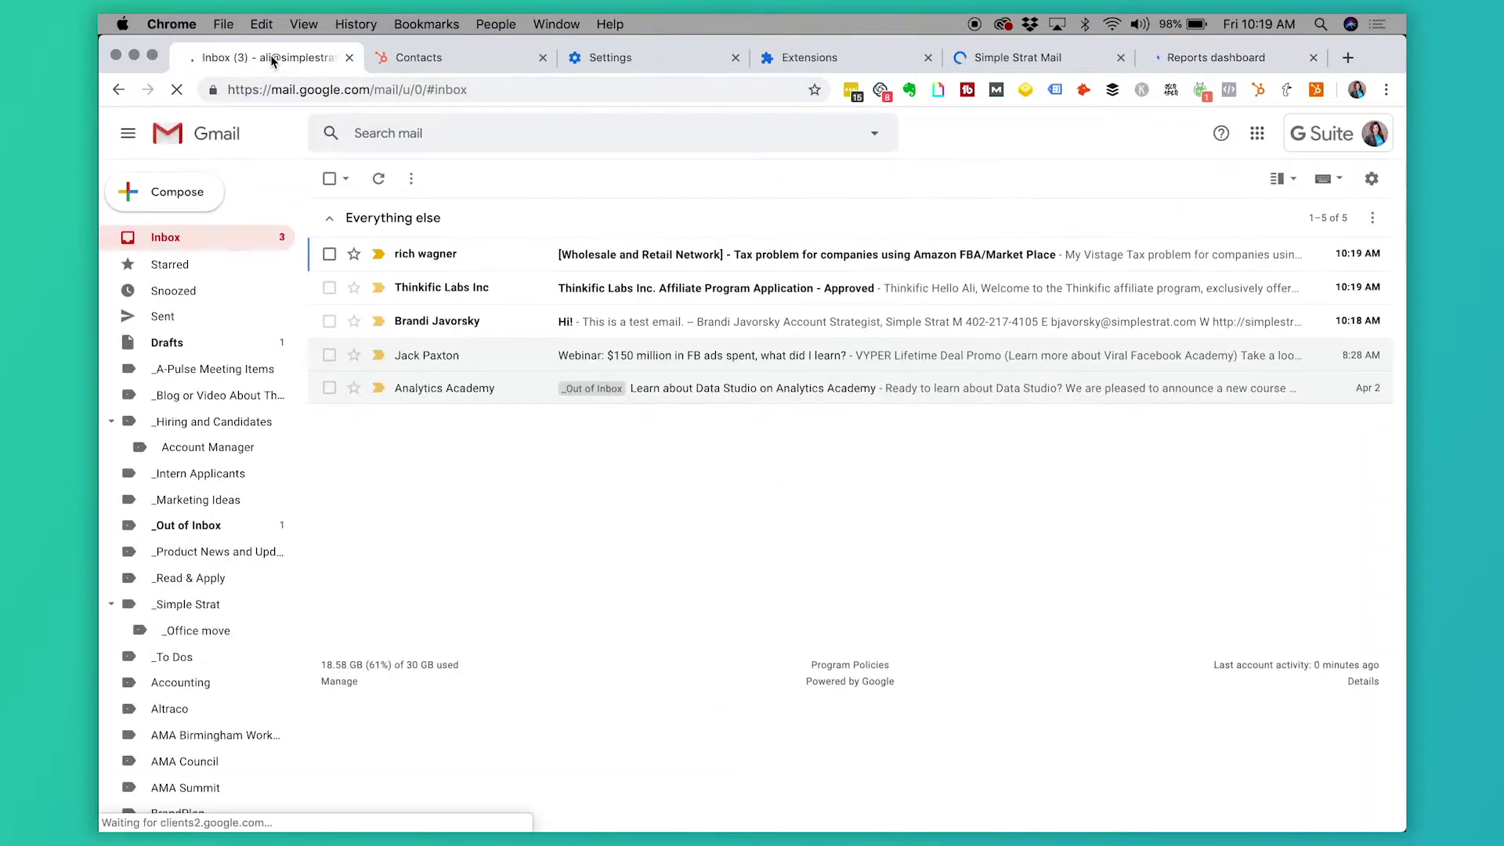
Compose a new email, accept the first suggested recipient, then remove that recipient.
click(177, 191)
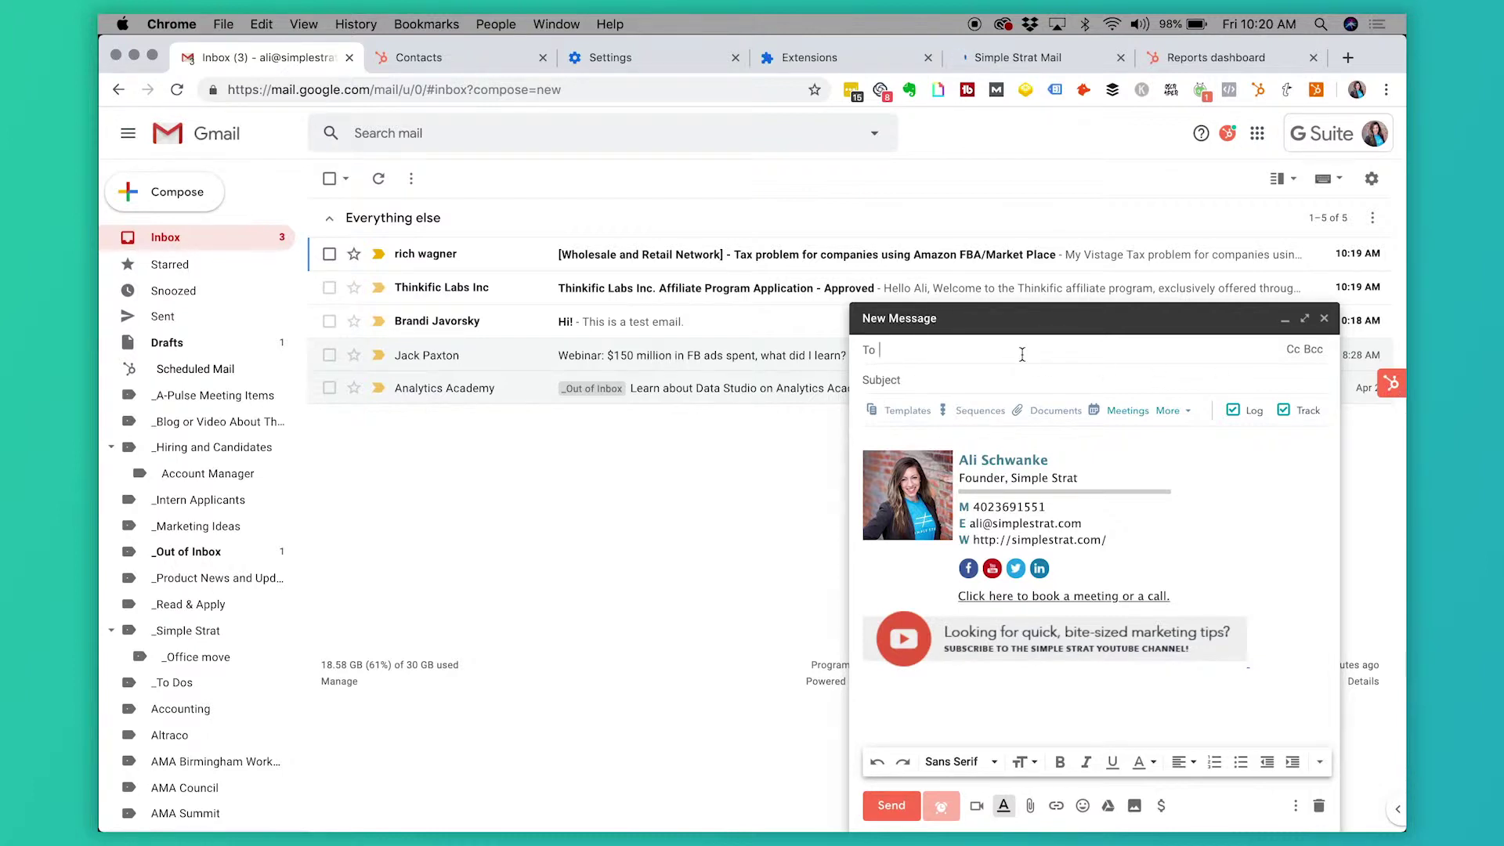
text(Jason)
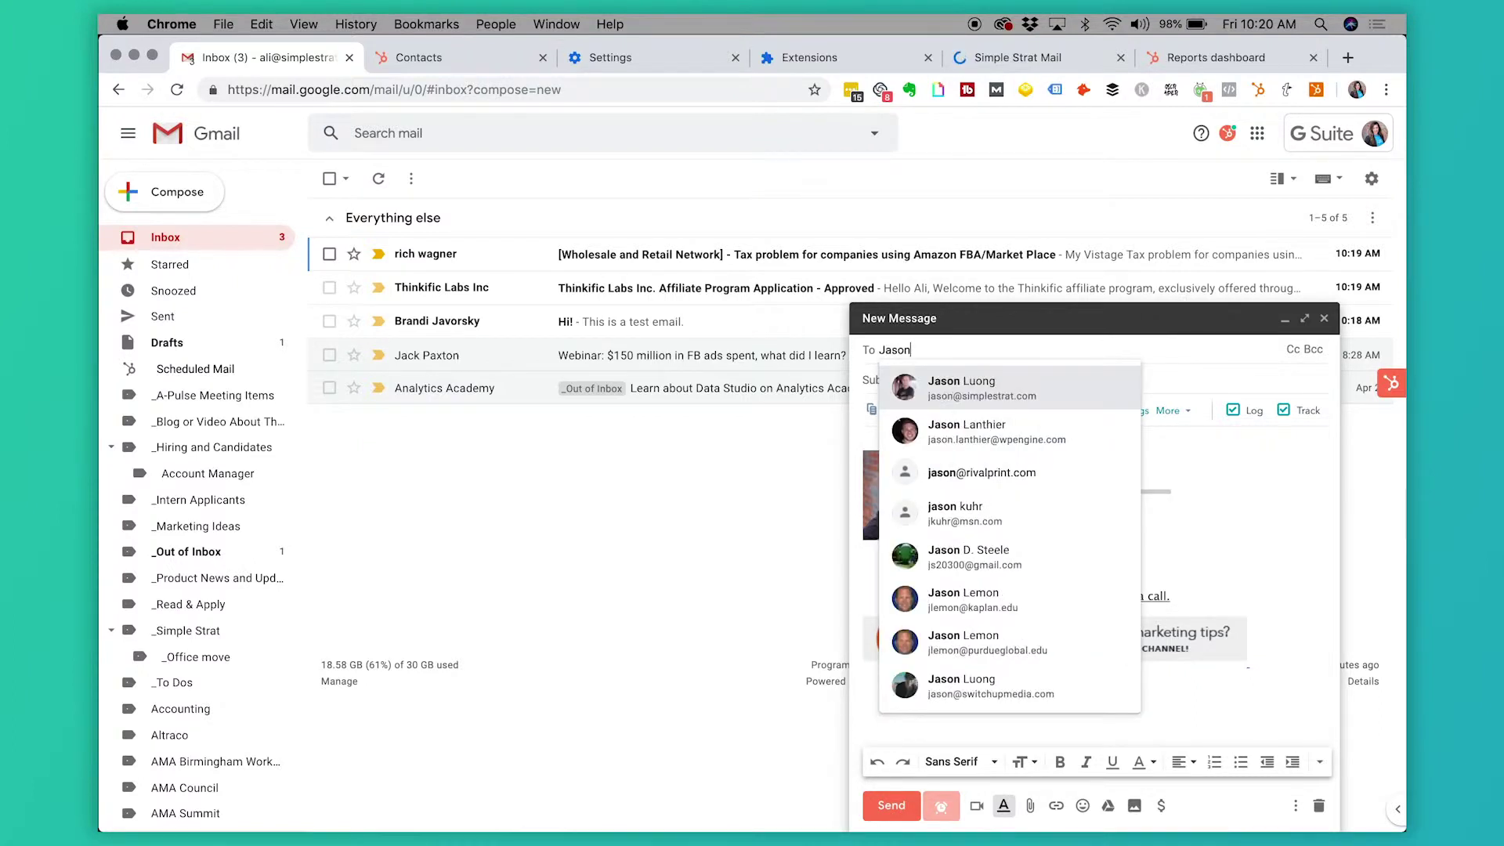
key(Return)
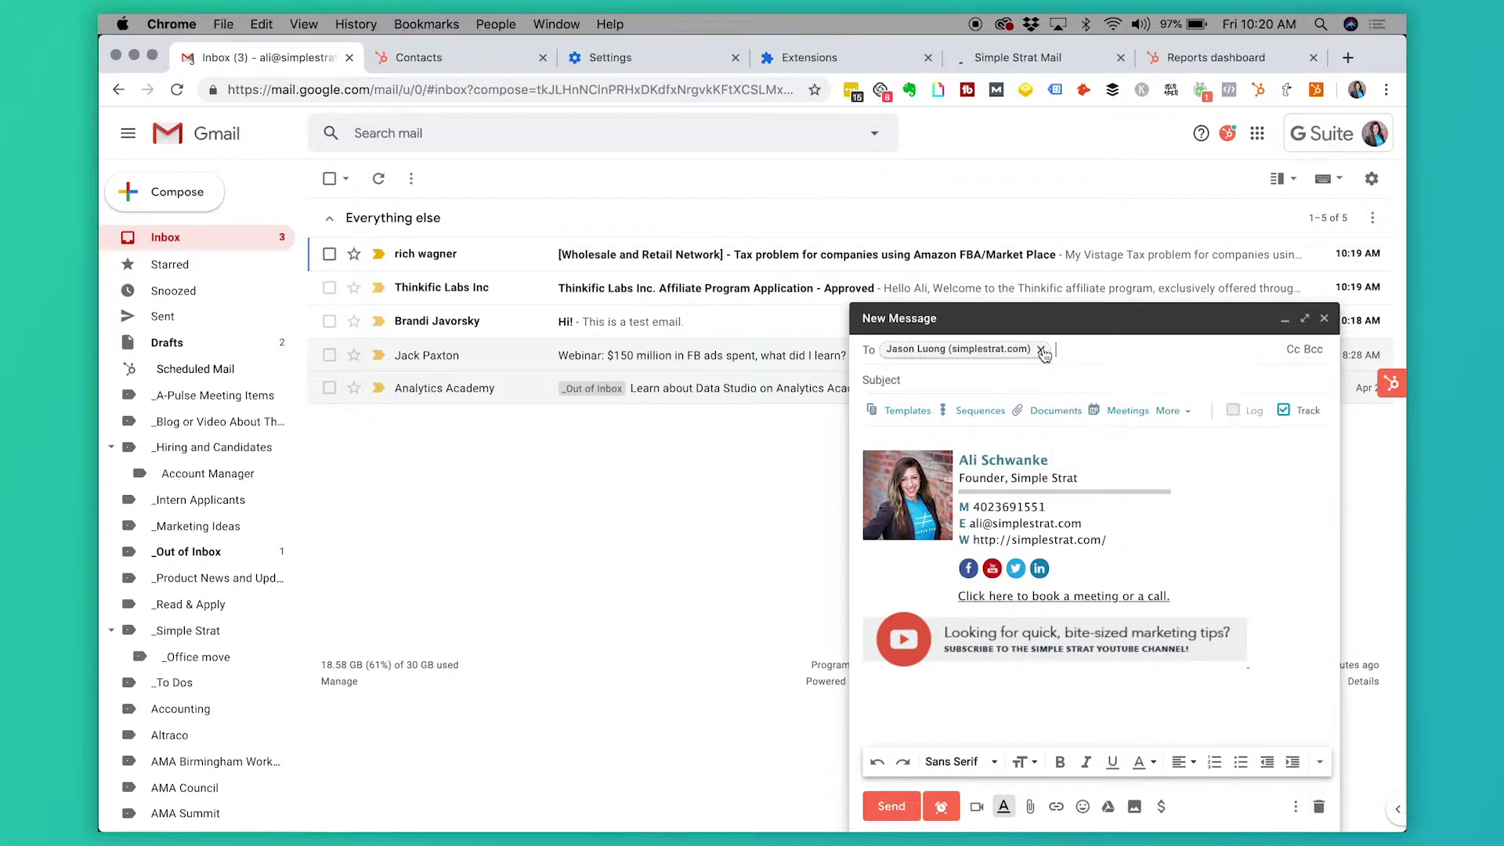
click(1044, 350)
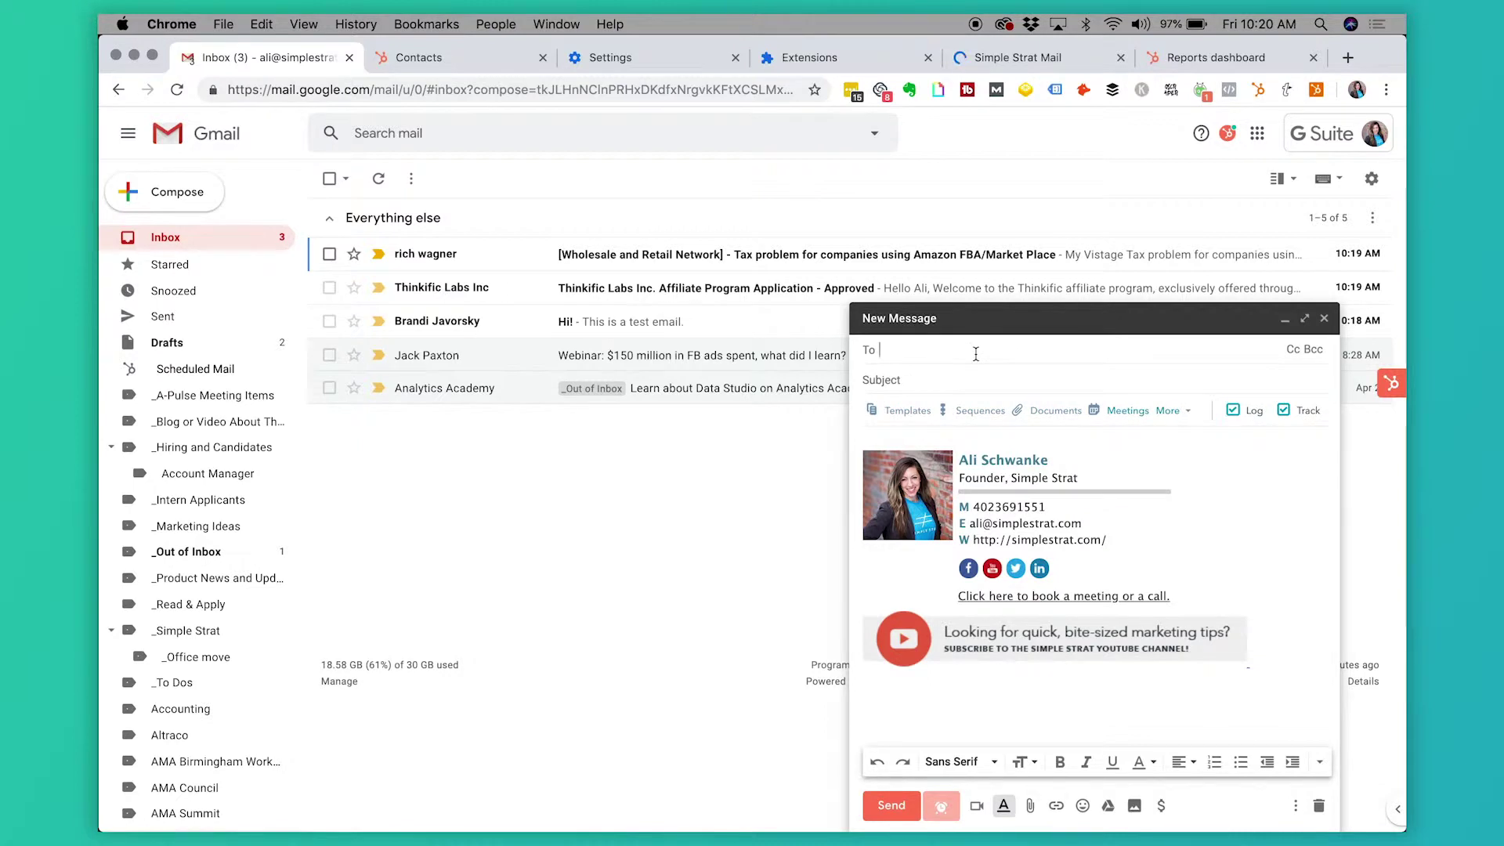
text(lindsey)
Add the suggested contact as recipient, go to Subject, and show HubSpot's saved templates.
key(Return)
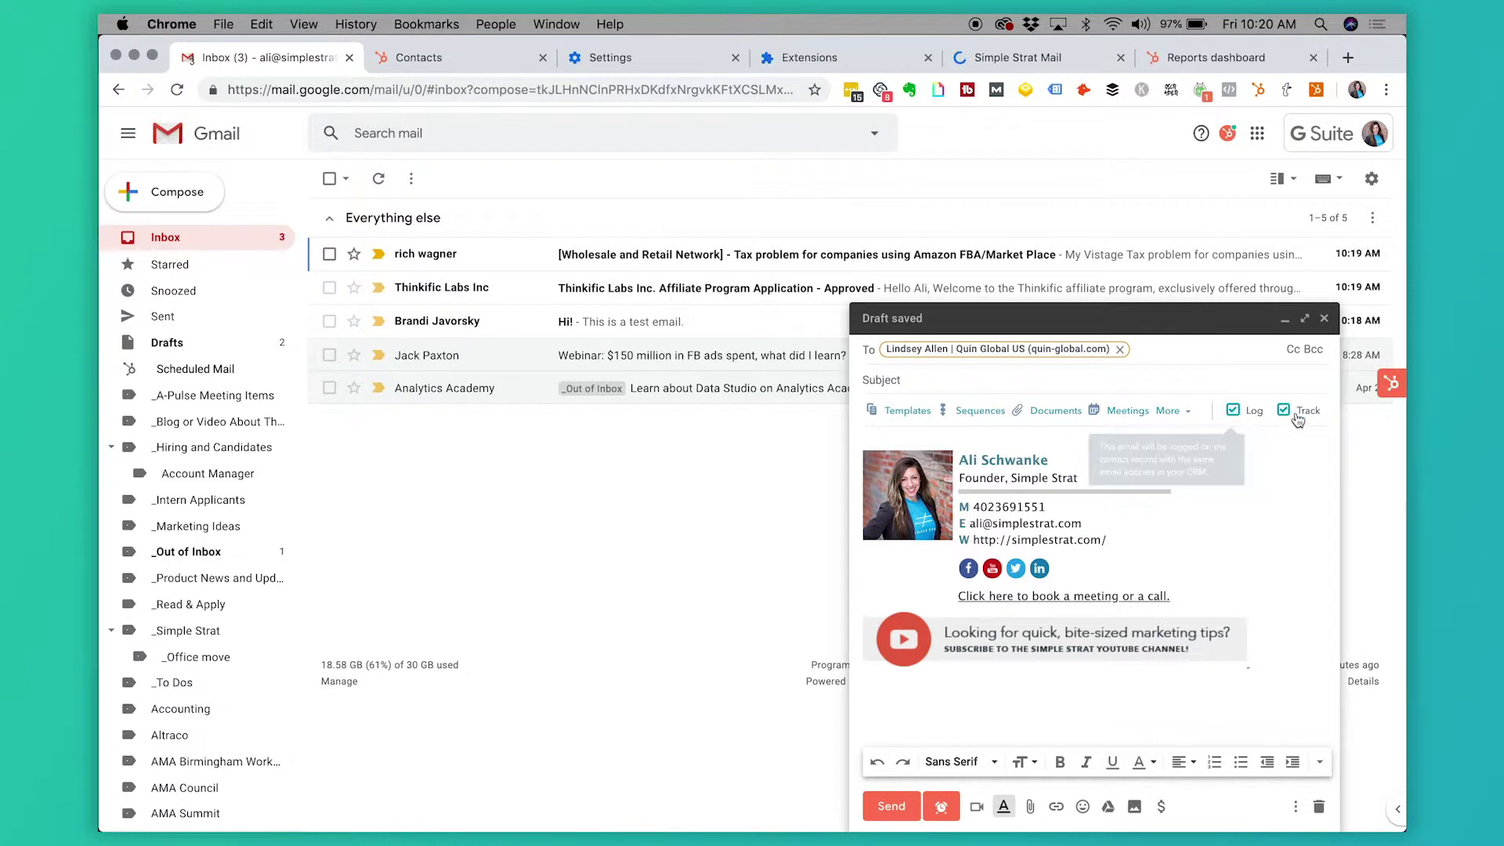
click(915, 380)
text(Hi)
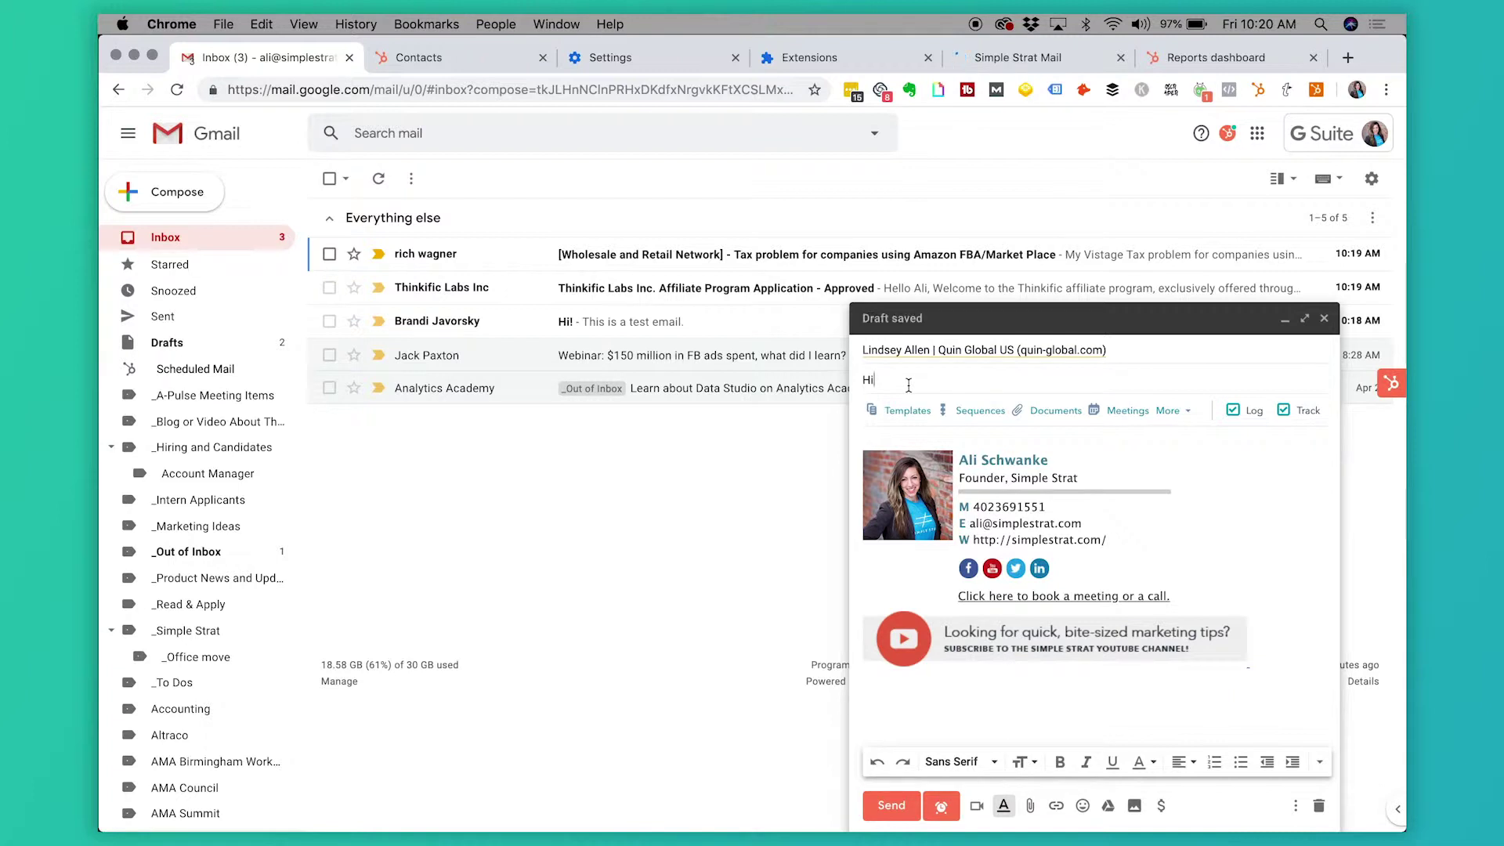
click(907, 410)
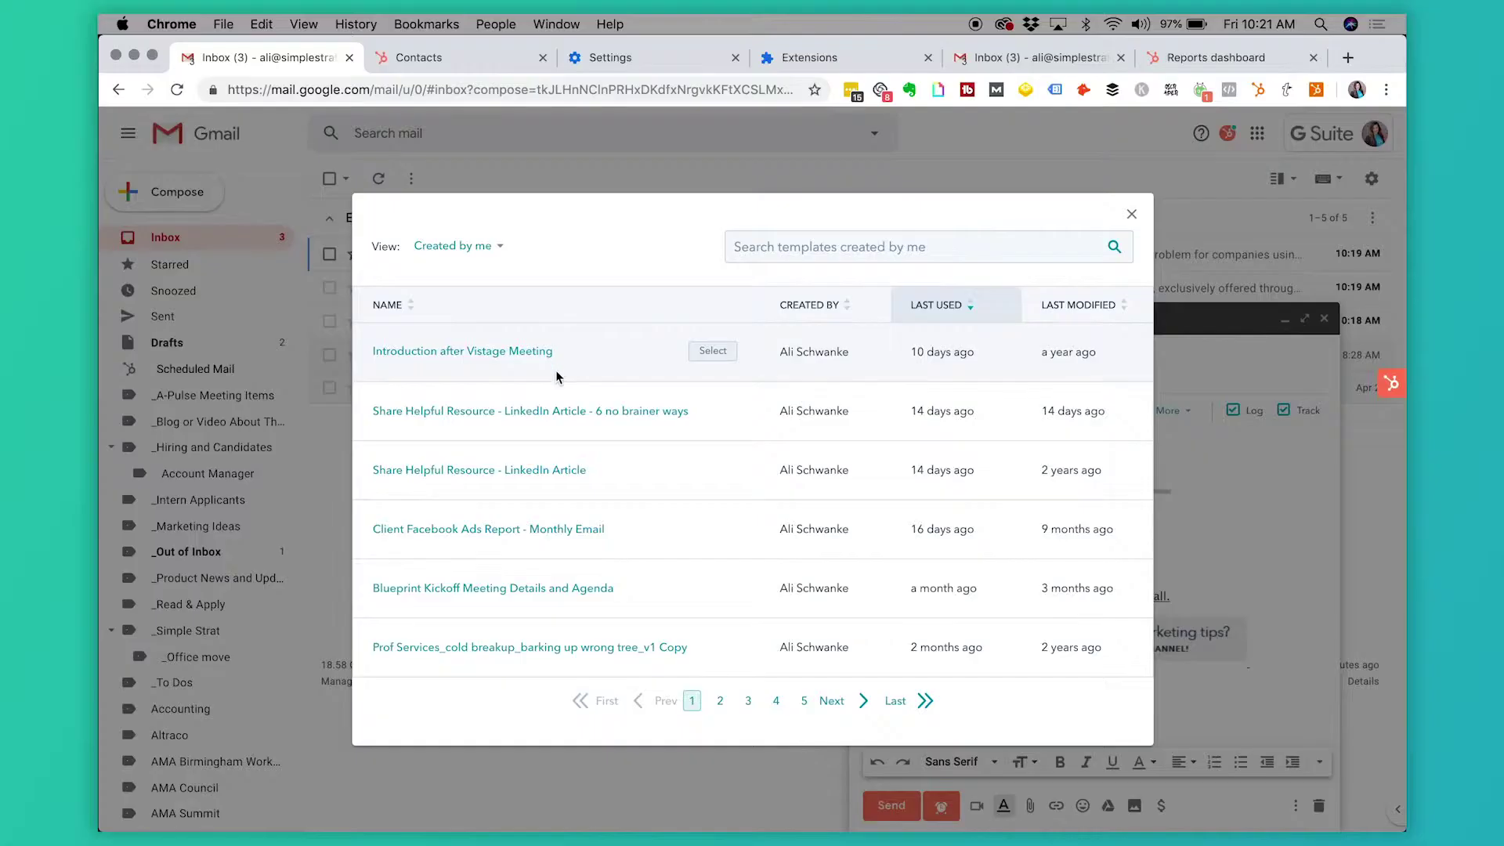
Insert the 'Share Helpful Resource - LinkedIn Article' template into the draft.
click(715, 412)
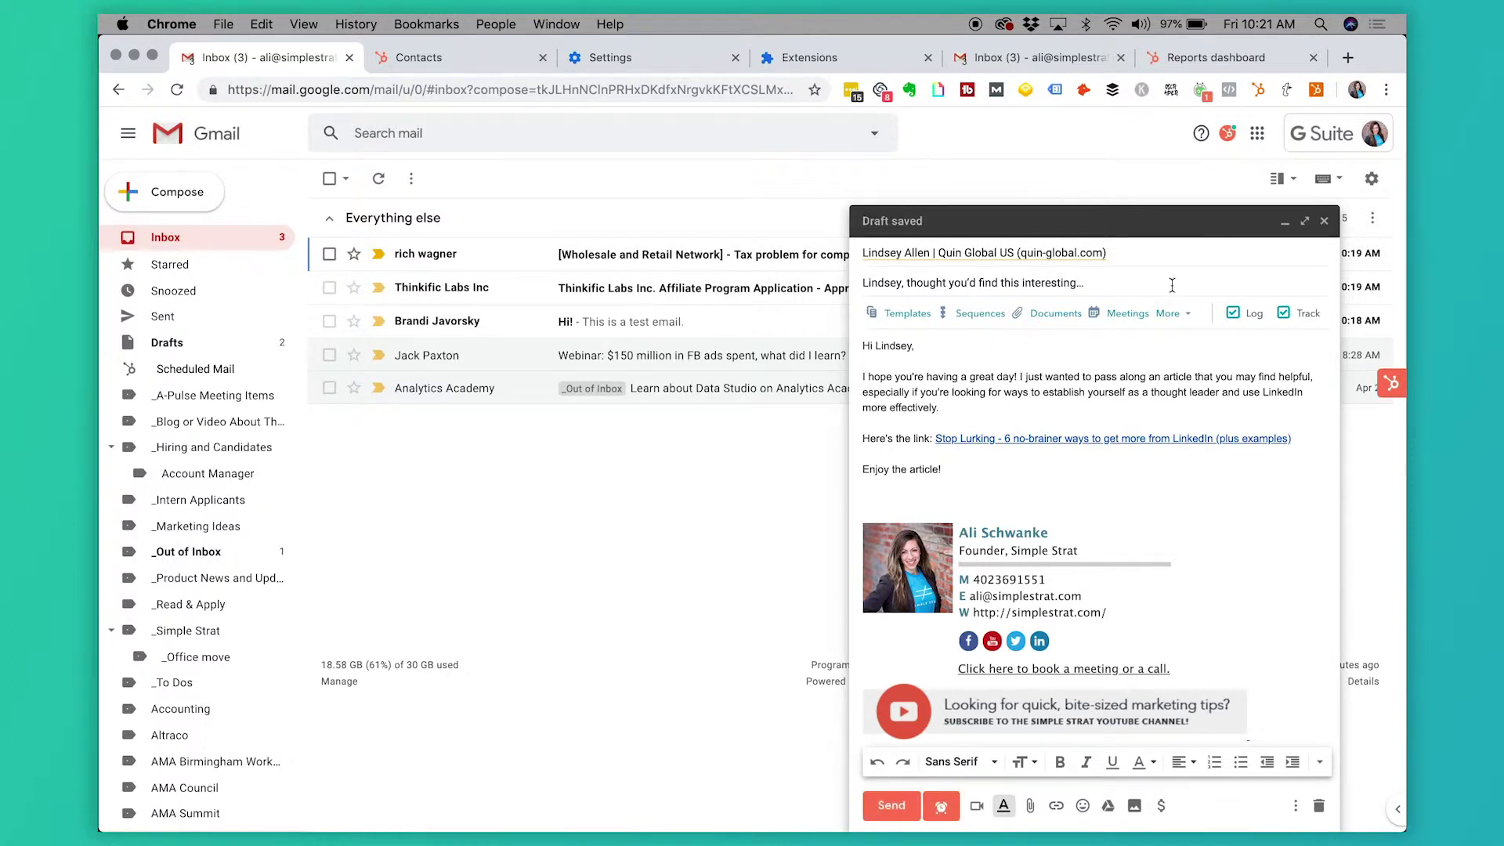
Replace the draft's recipient with the suggested hotmail contact.
click(1153, 257)
key(BackSpace)
text(alison)
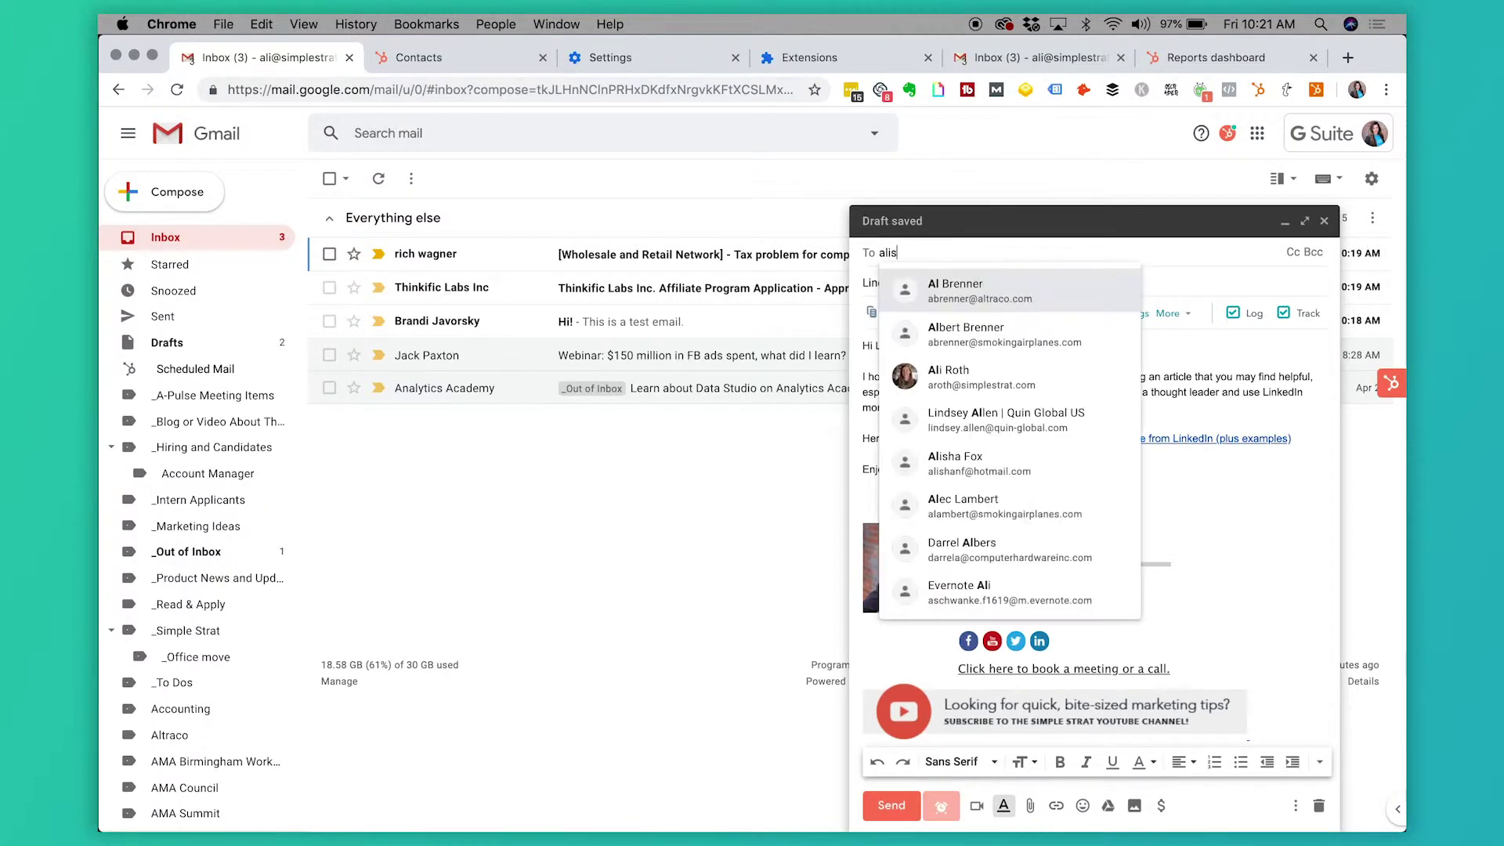
click(964, 376)
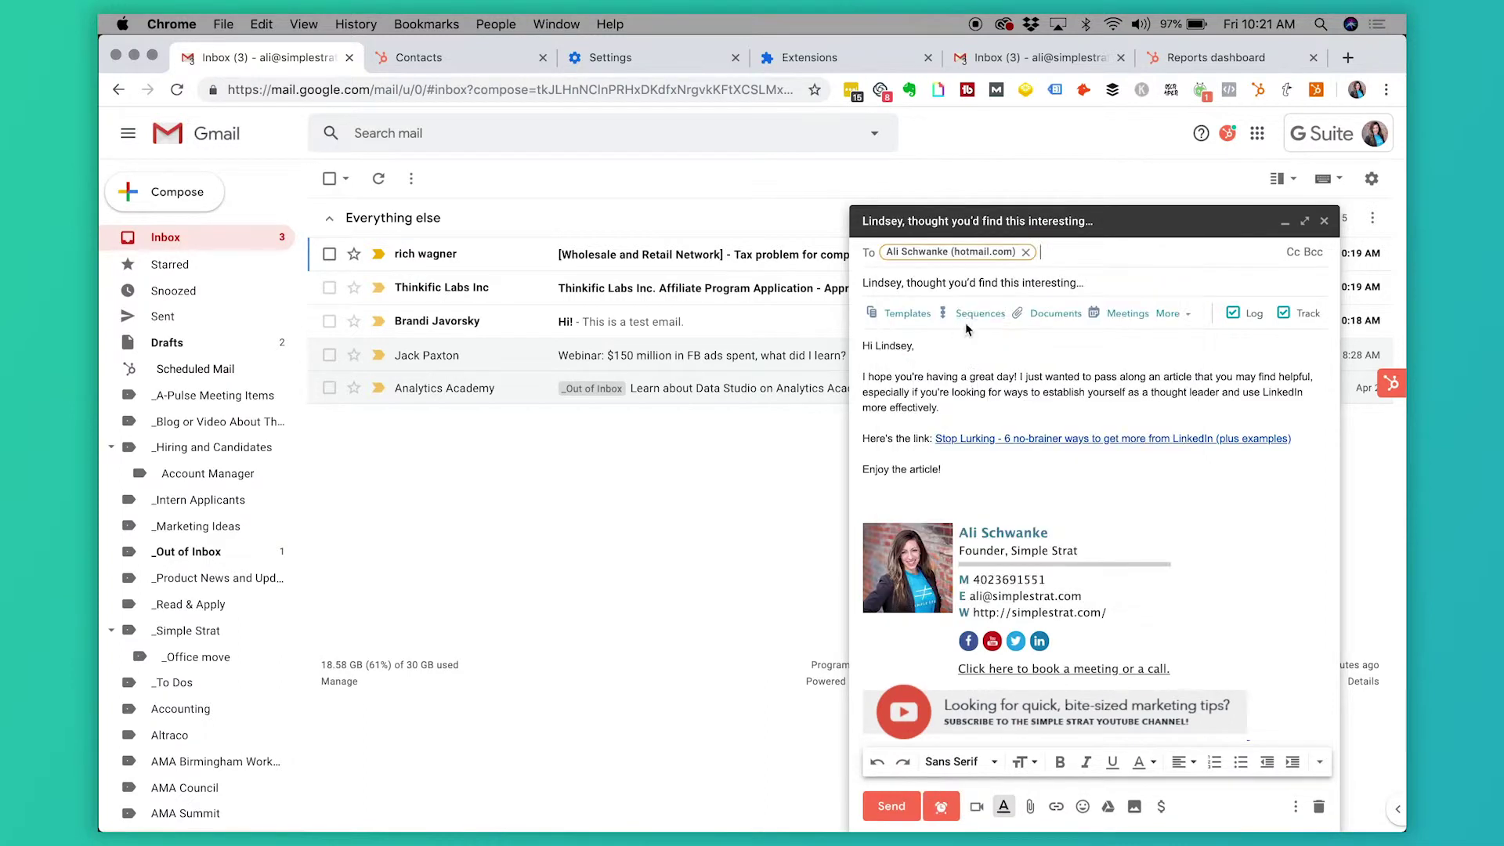
Change the subject to 'Hi' and the body to 'Hello', then send the email.
triple_click(1034, 283)
key(BackSpace)
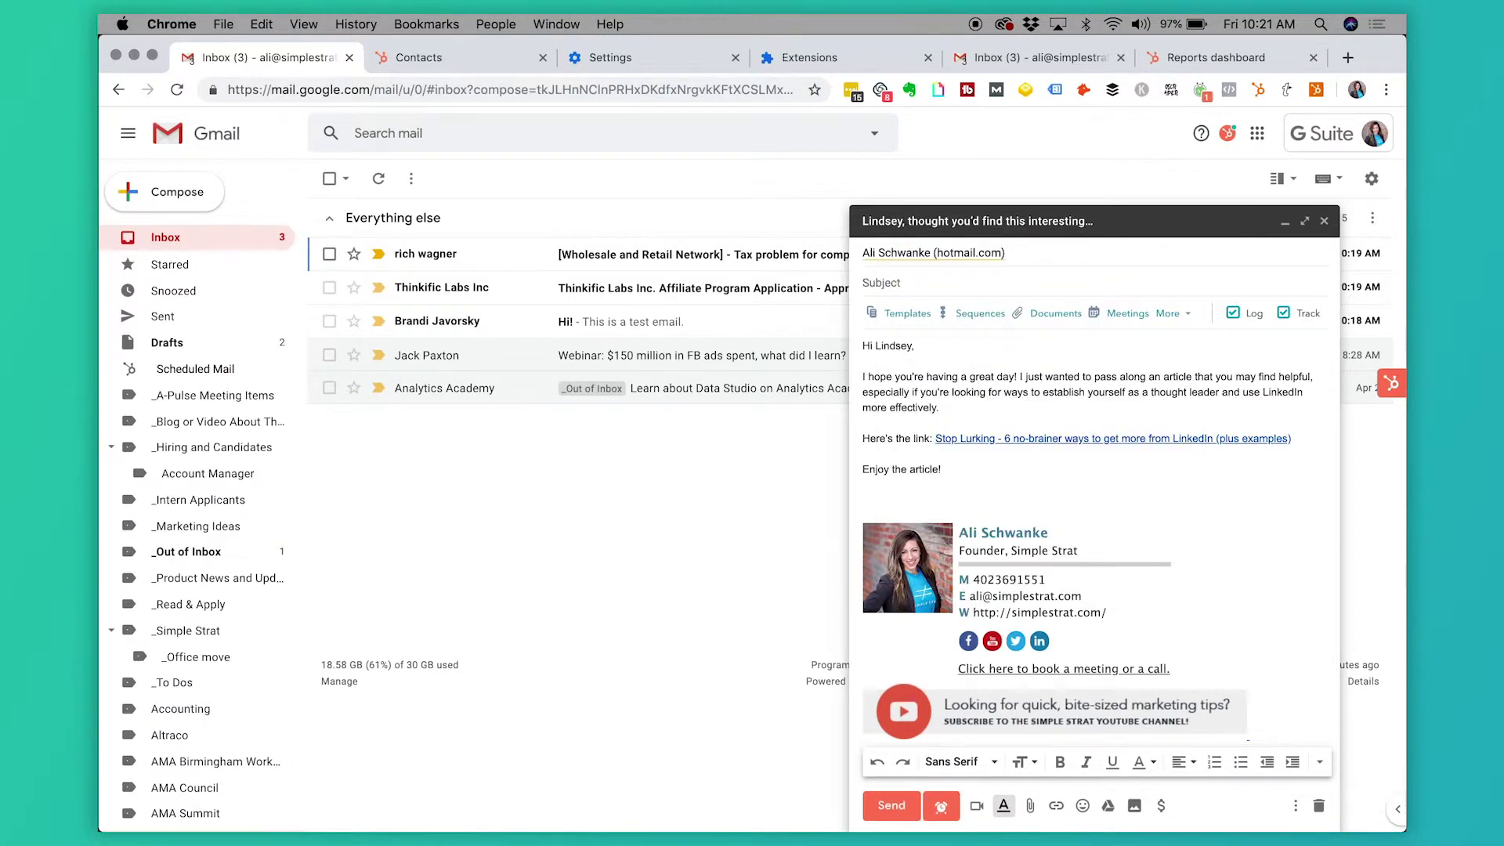
text(Hi)
drag(966, 468, 806, 306)
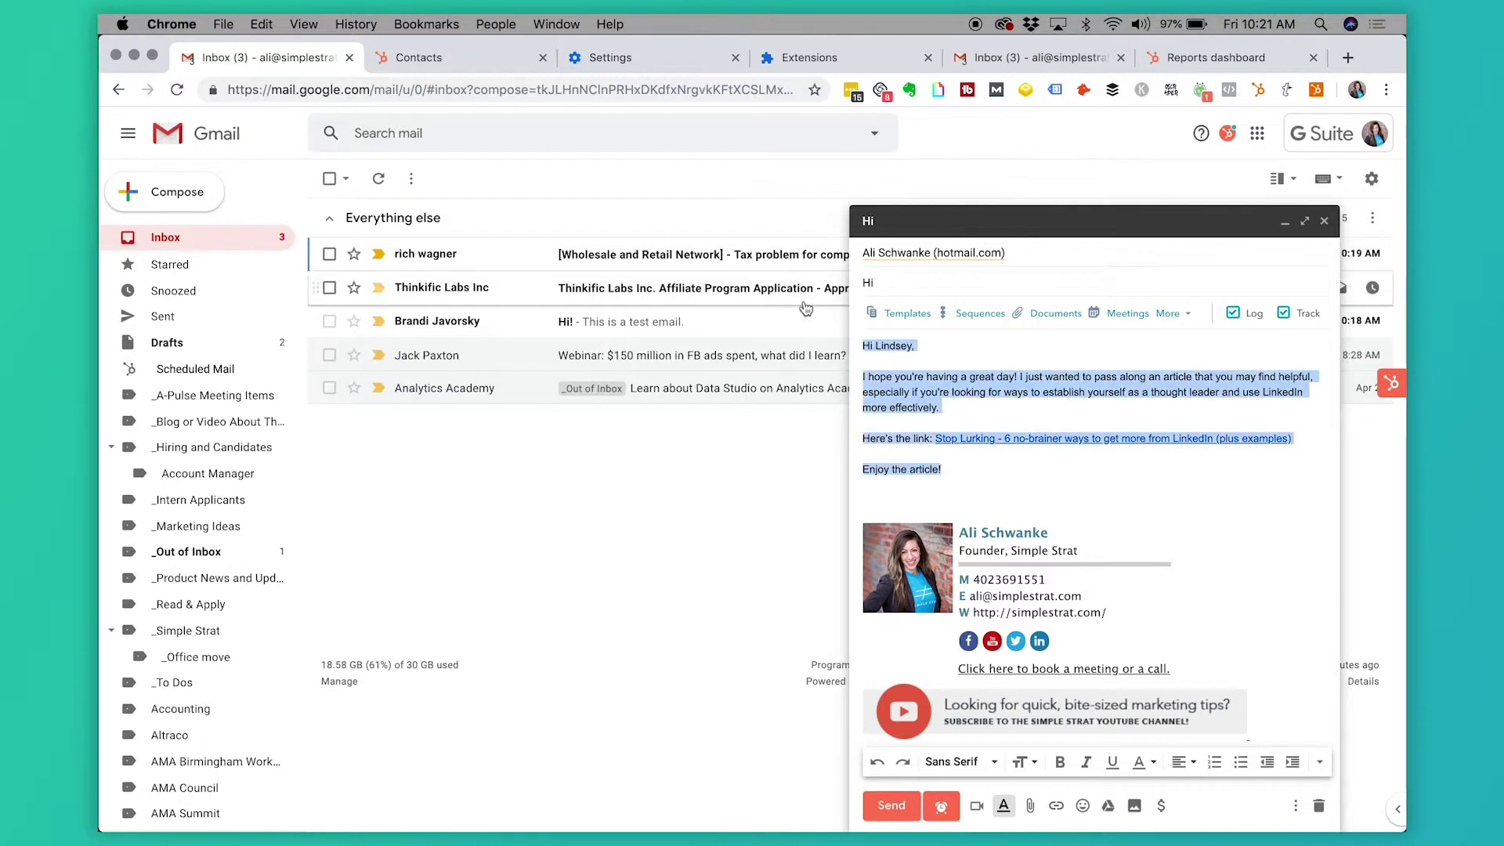
text(Hello)
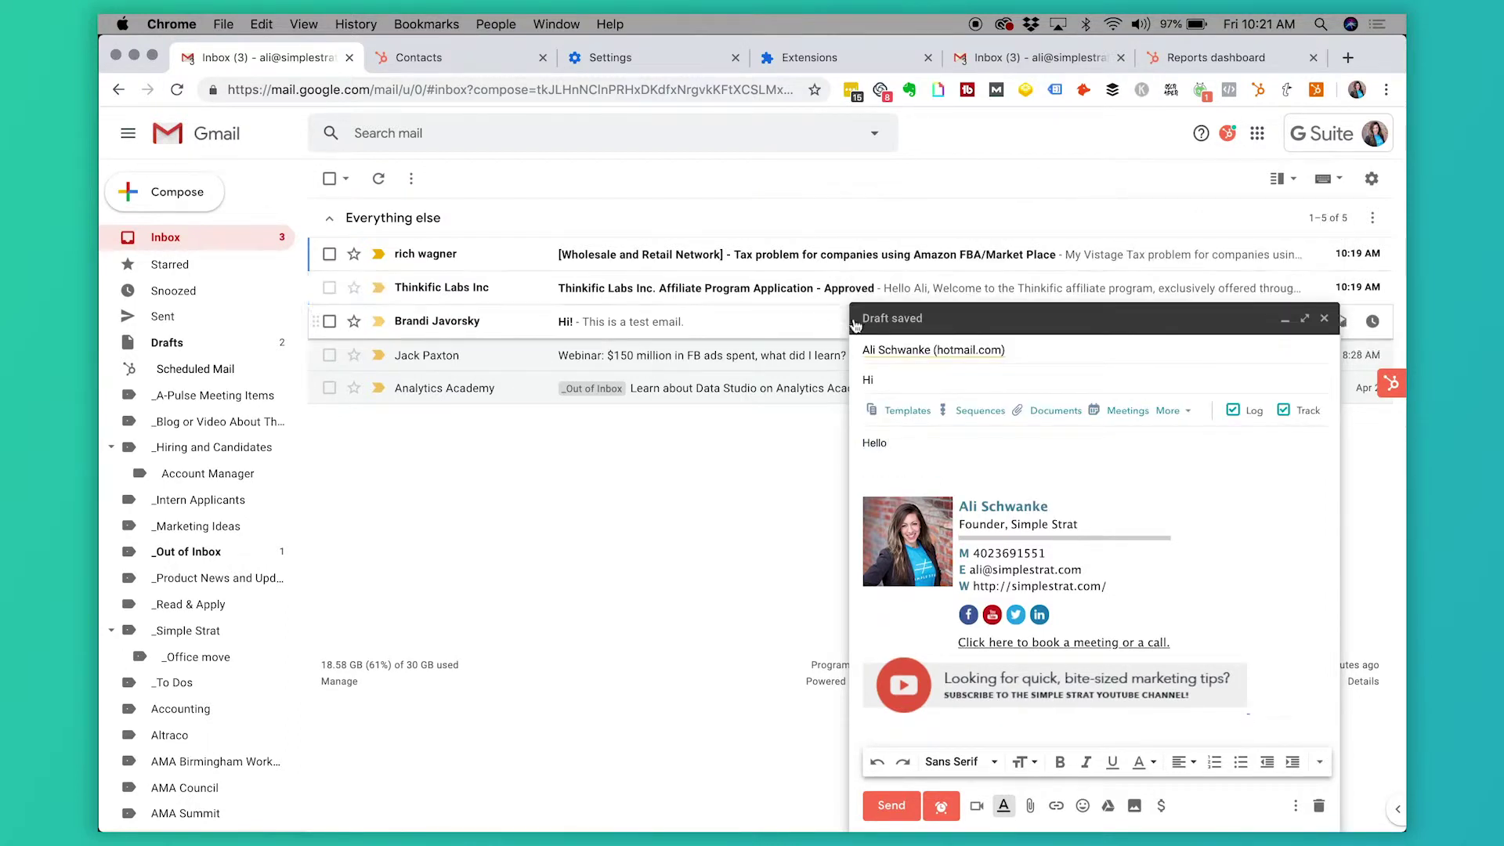
click(891, 805)
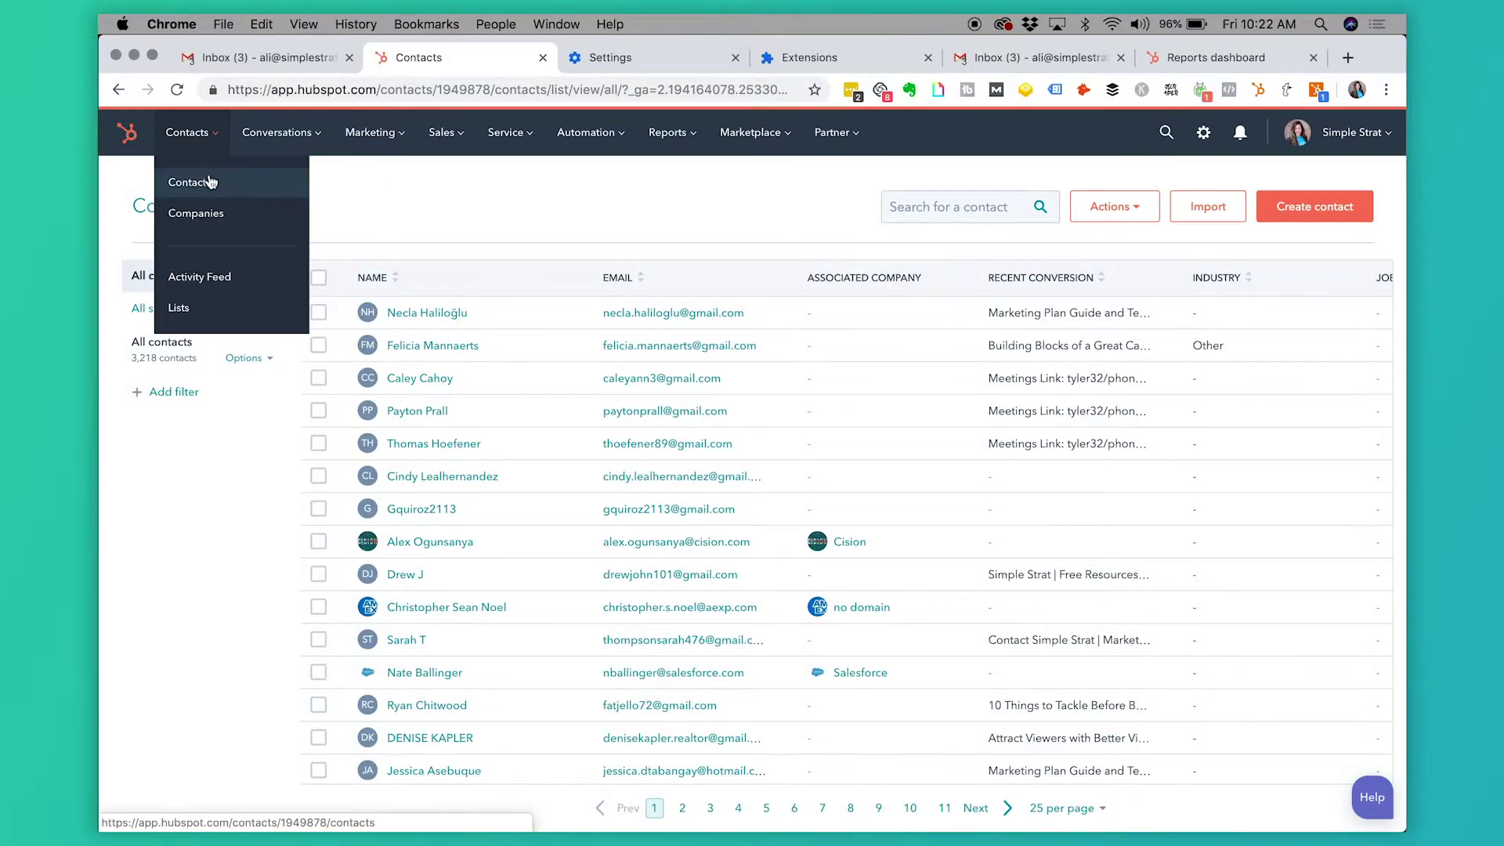
click(188, 171)
click(179, 90)
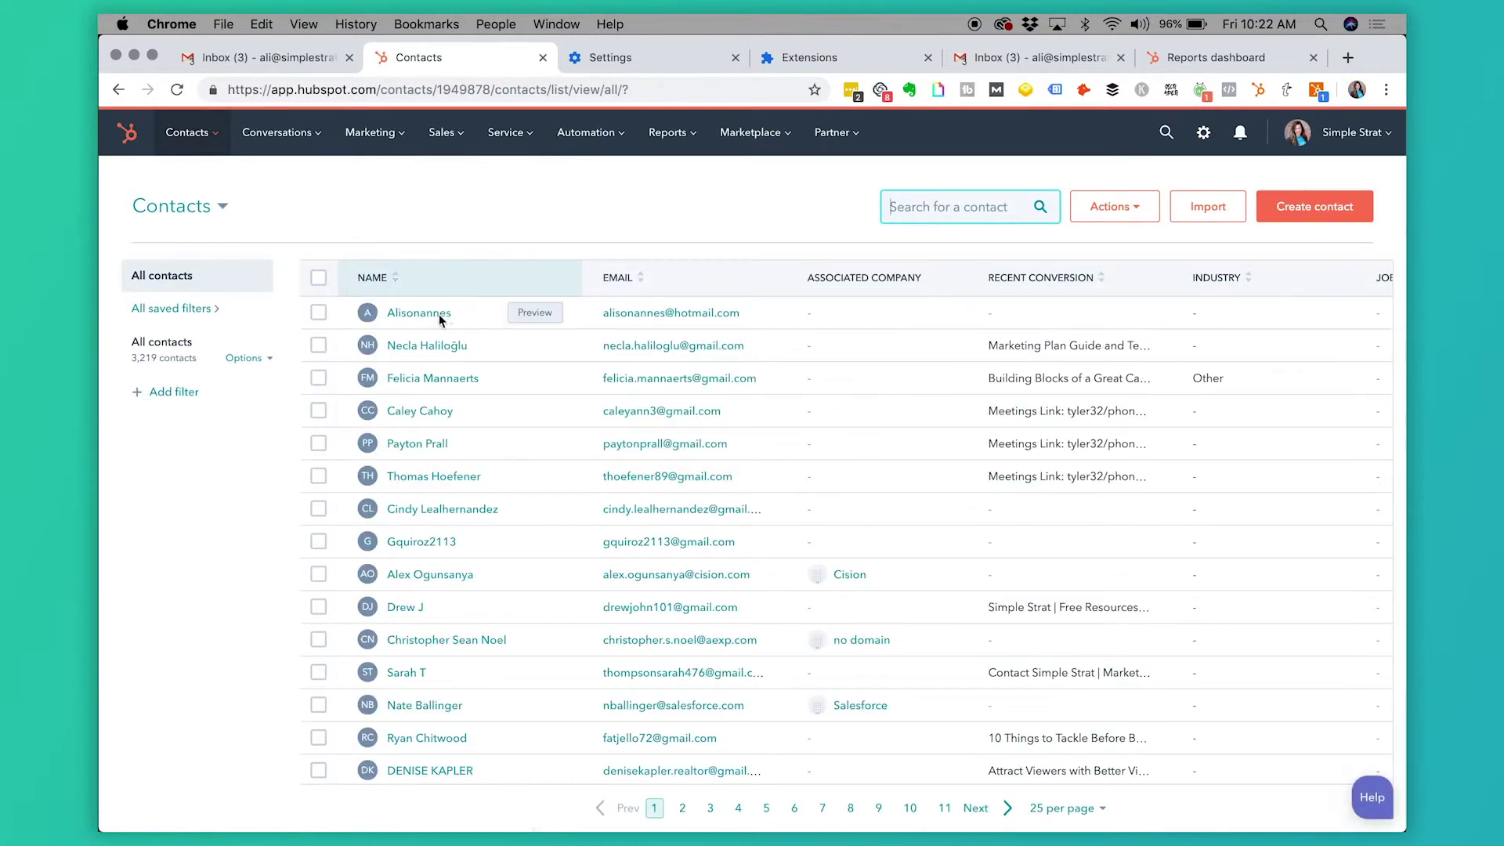
click(418, 313)
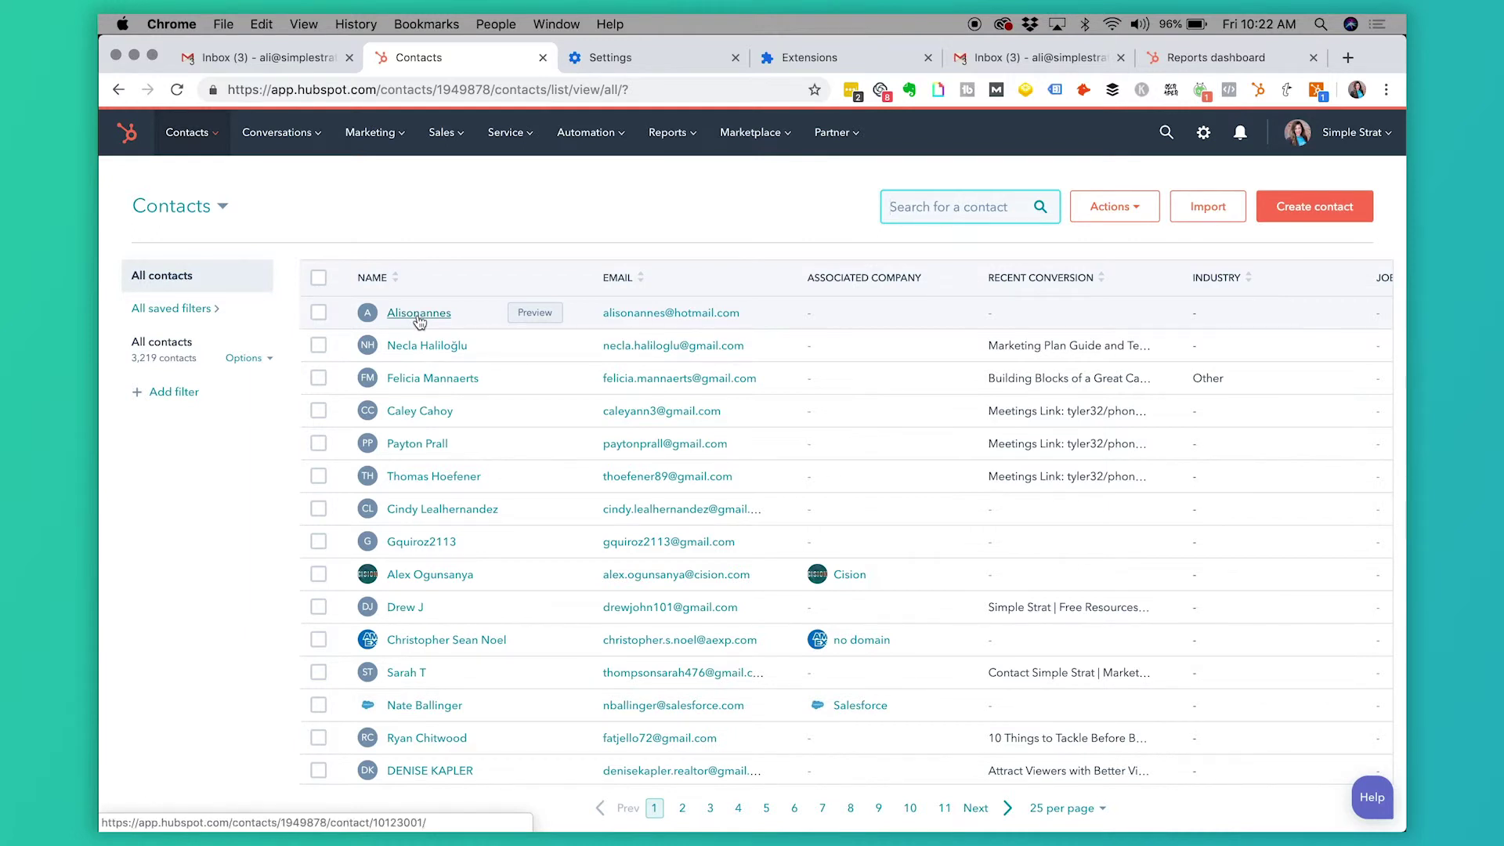
click(419, 312)
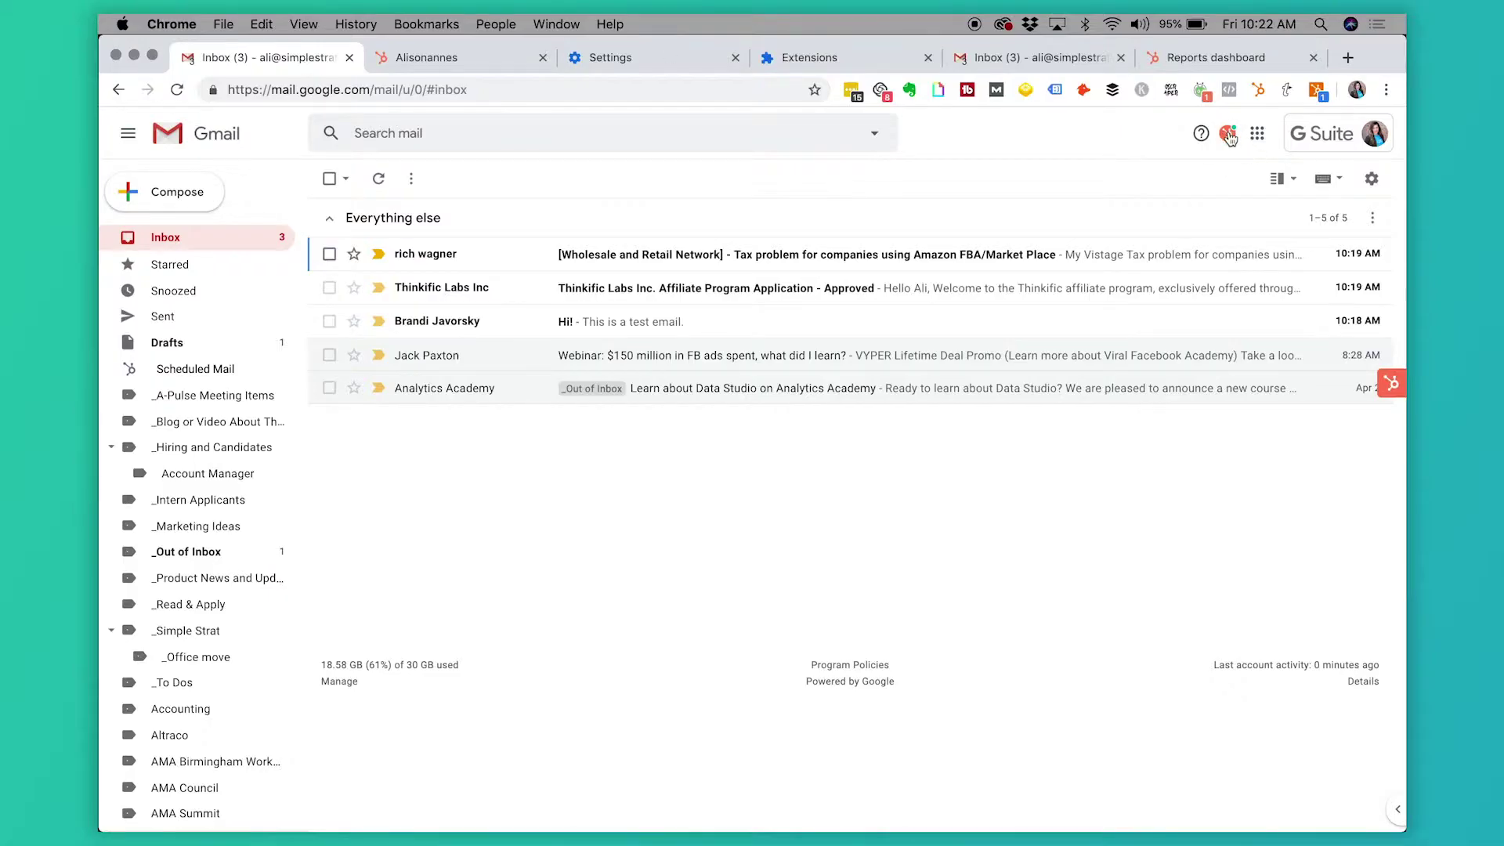
click(1229, 133)
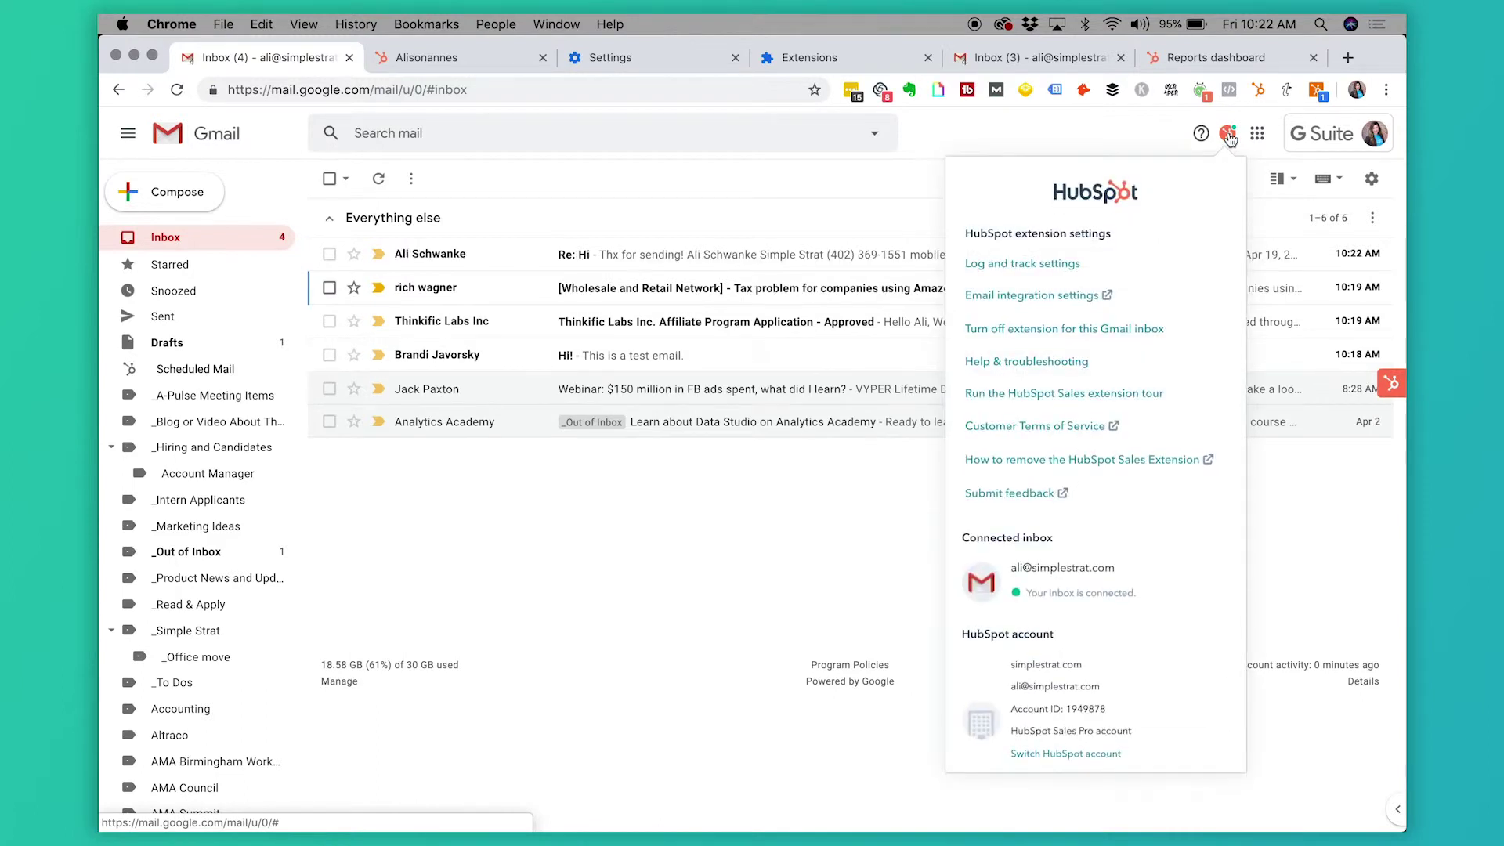
click(1317, 90)
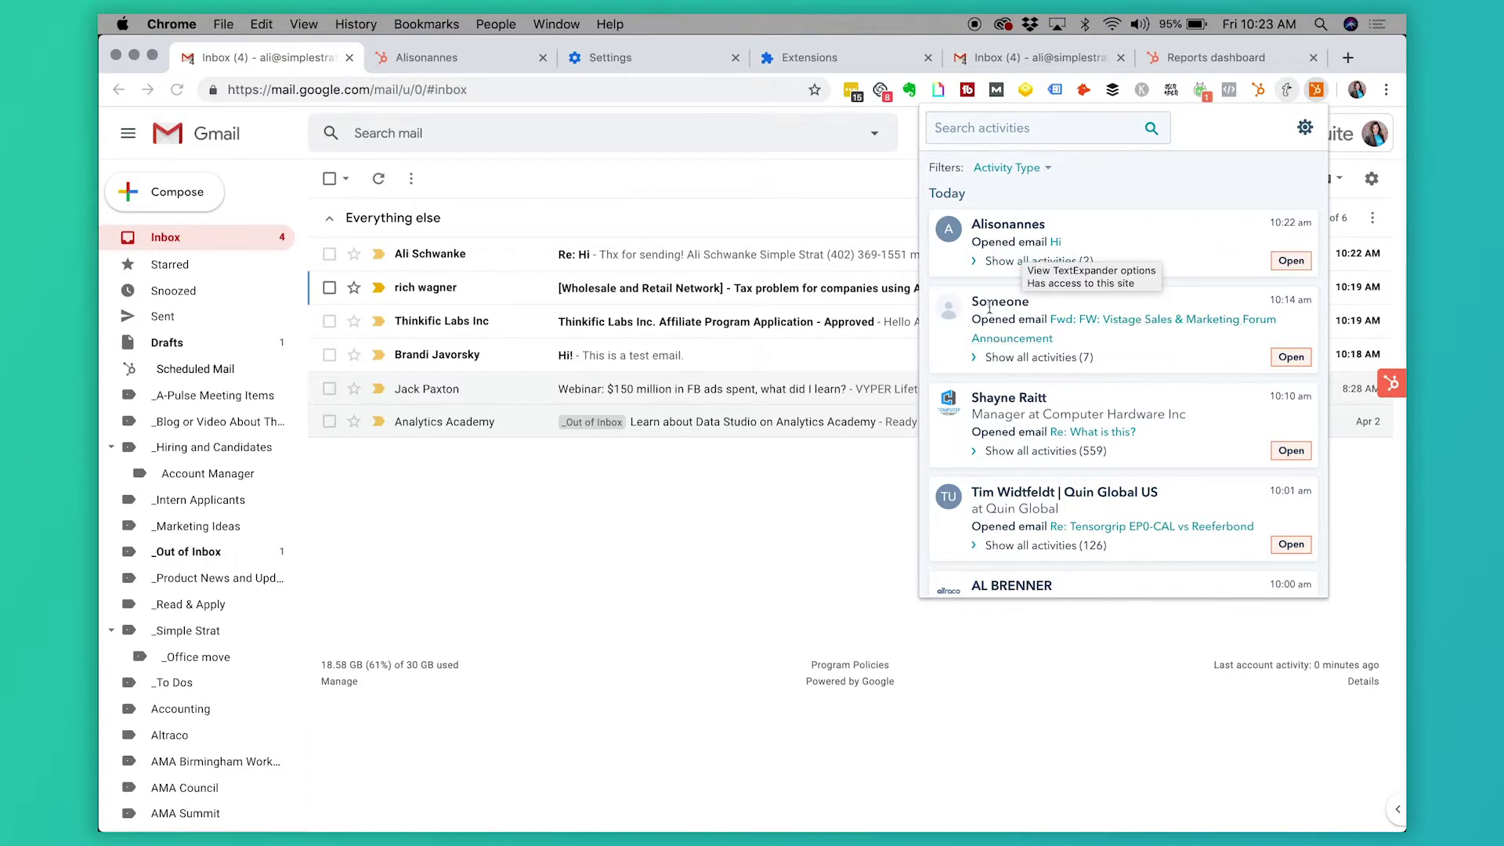
scroll(1010, 376, down, 5)
scroll(1016, 399, down, 5)
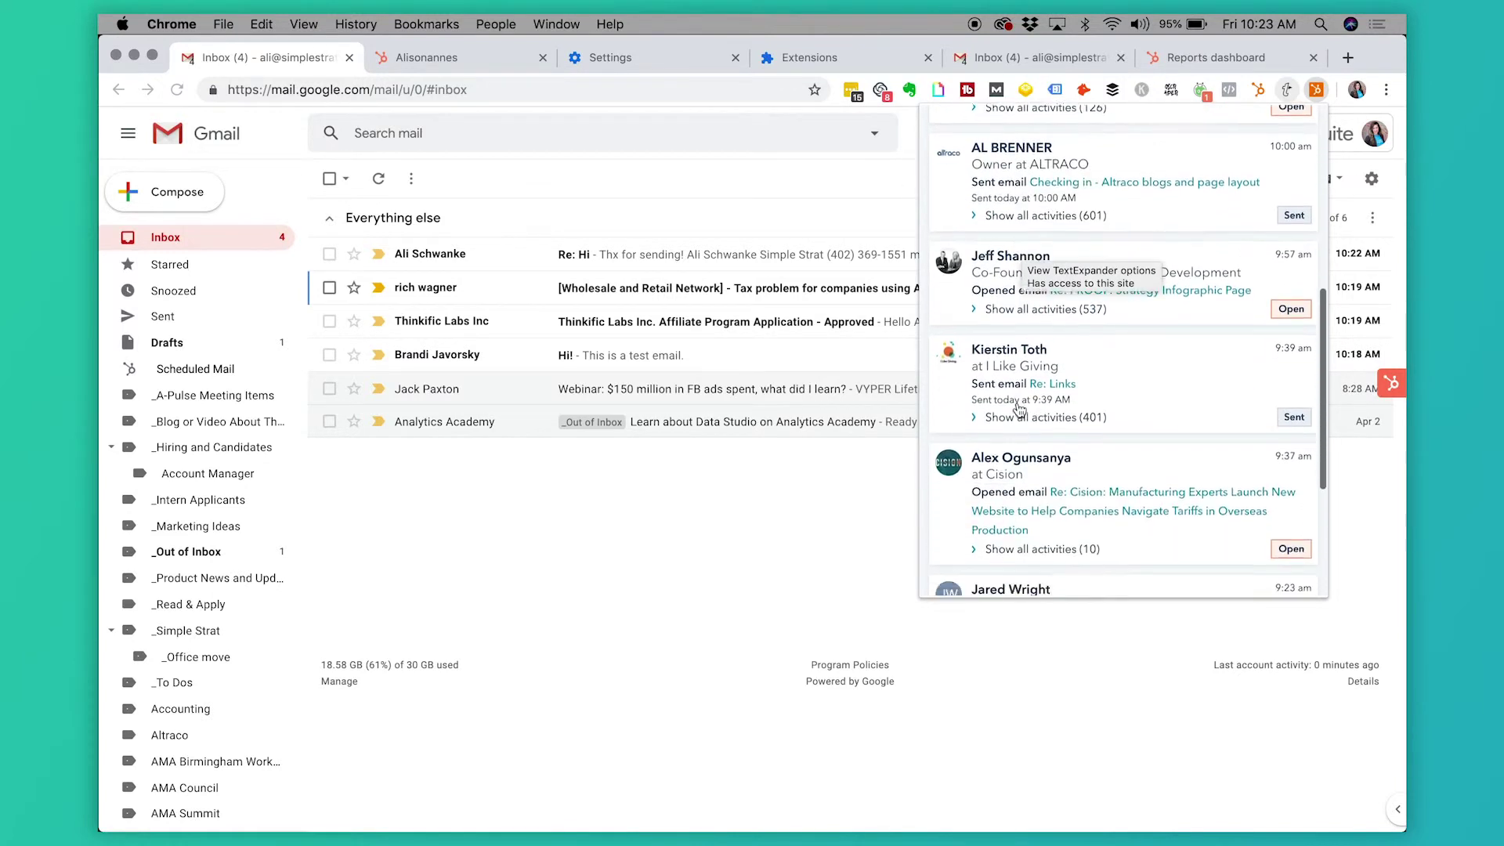
scroll(1018, 407, down, 5)
scroll(1018, 405, up, 10)
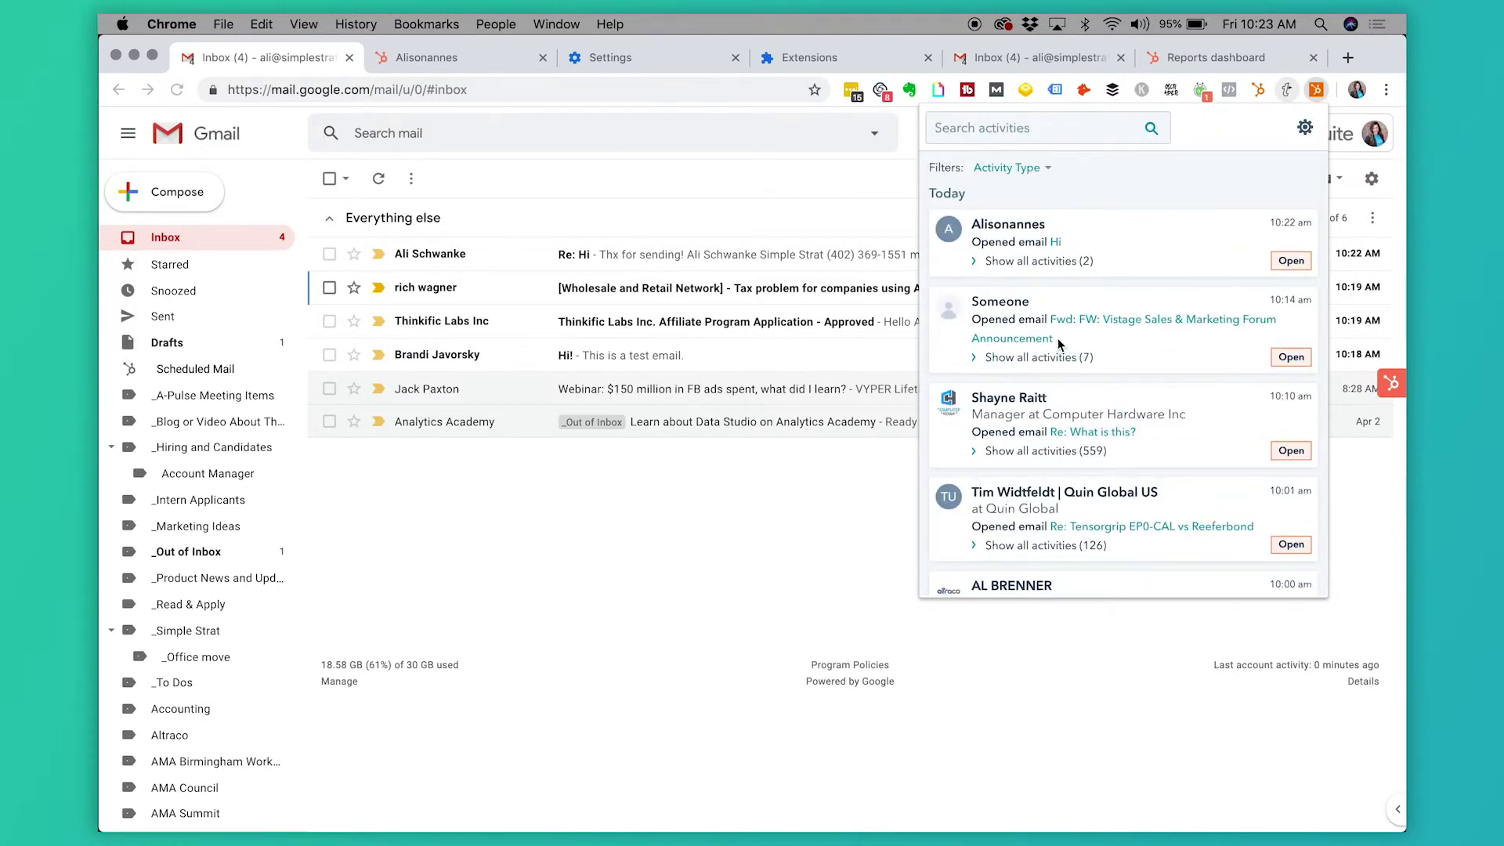
click(1318, 94)
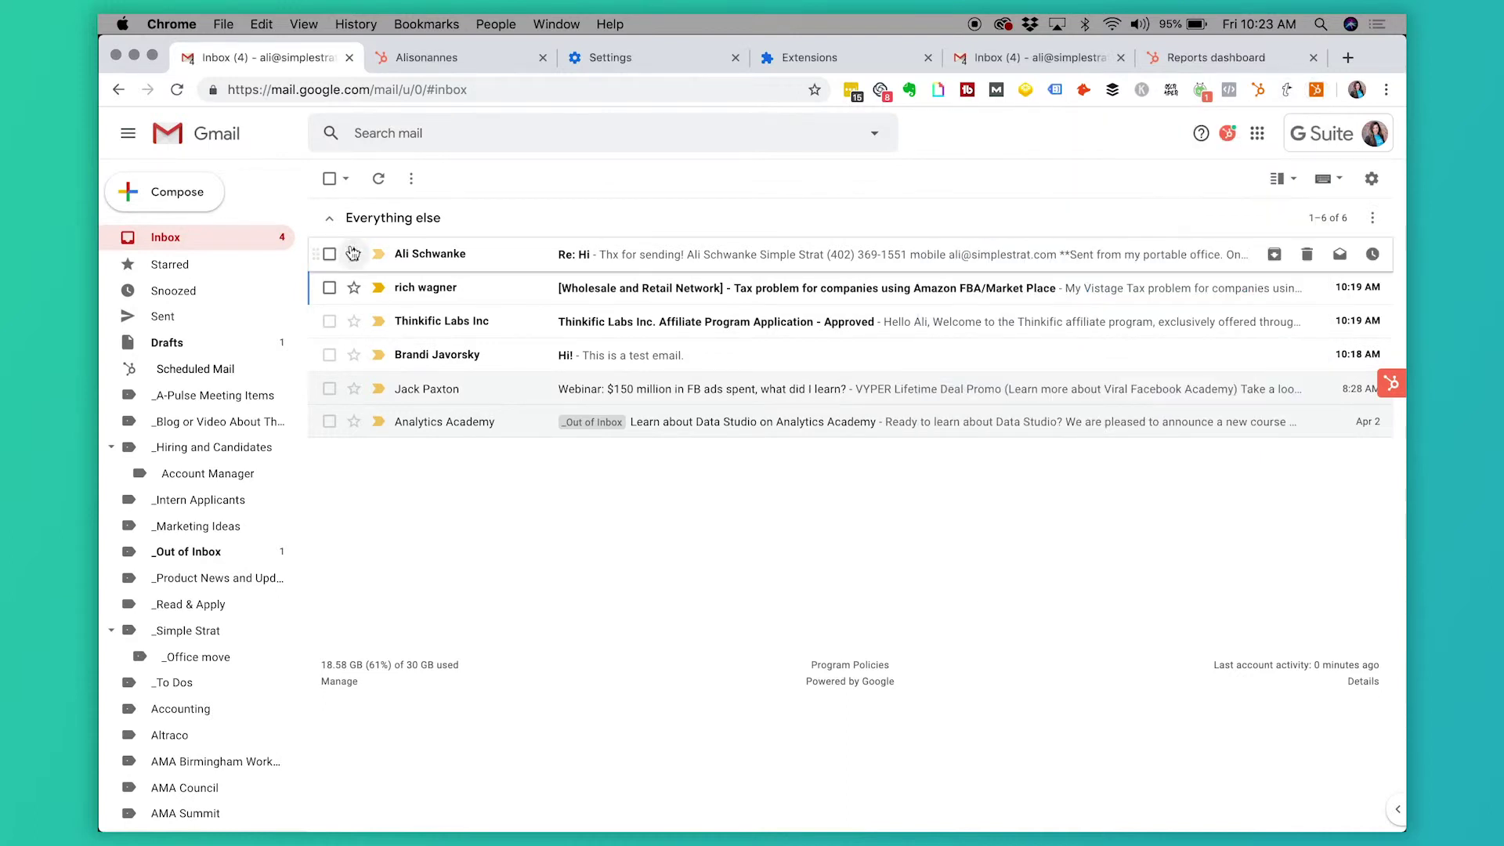
click(501, 262)
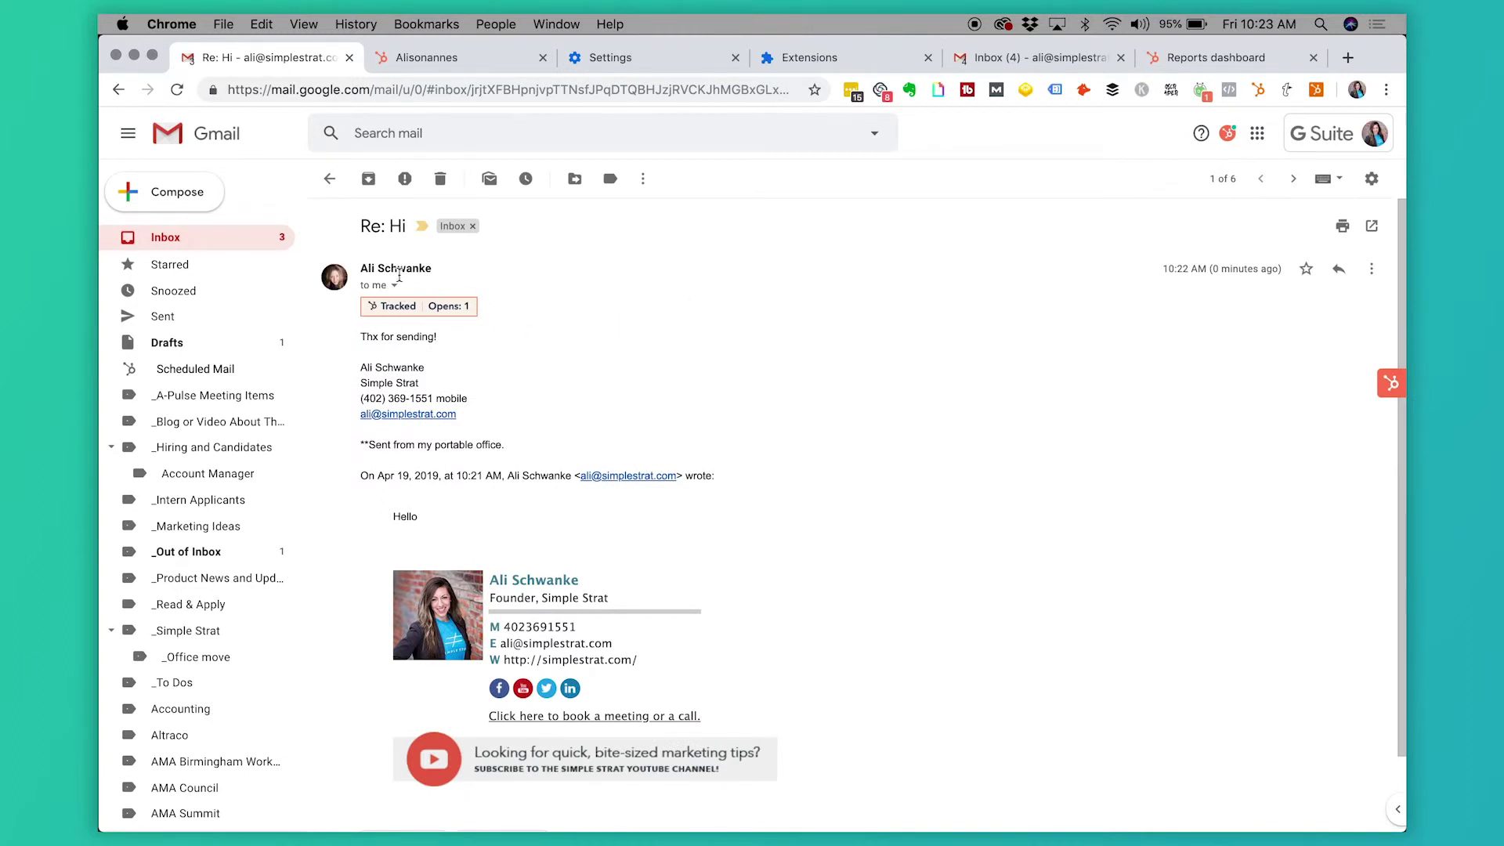
click(1391, 384)
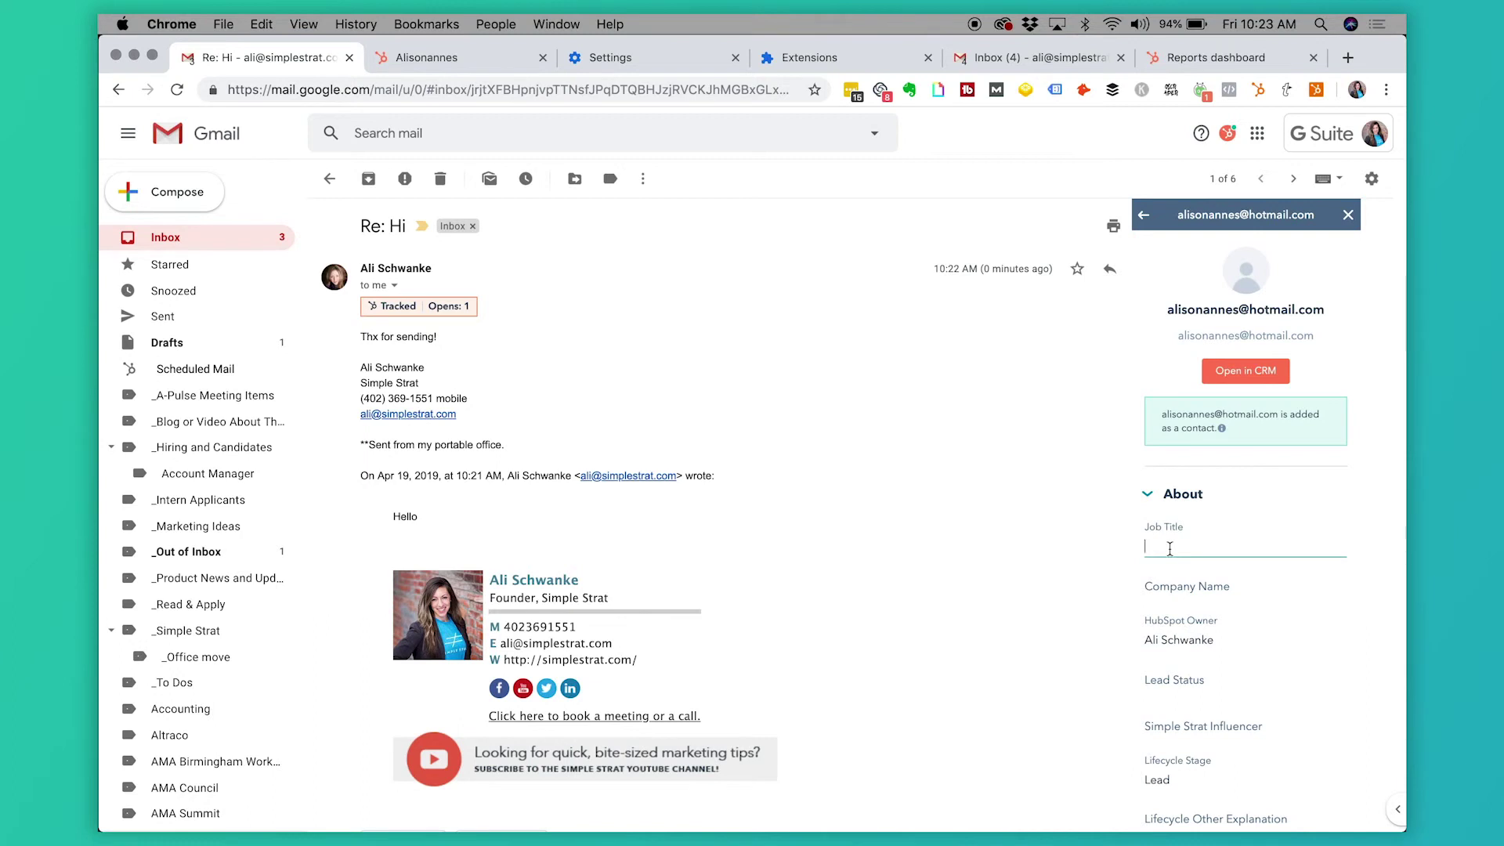
text(VP of Sales)
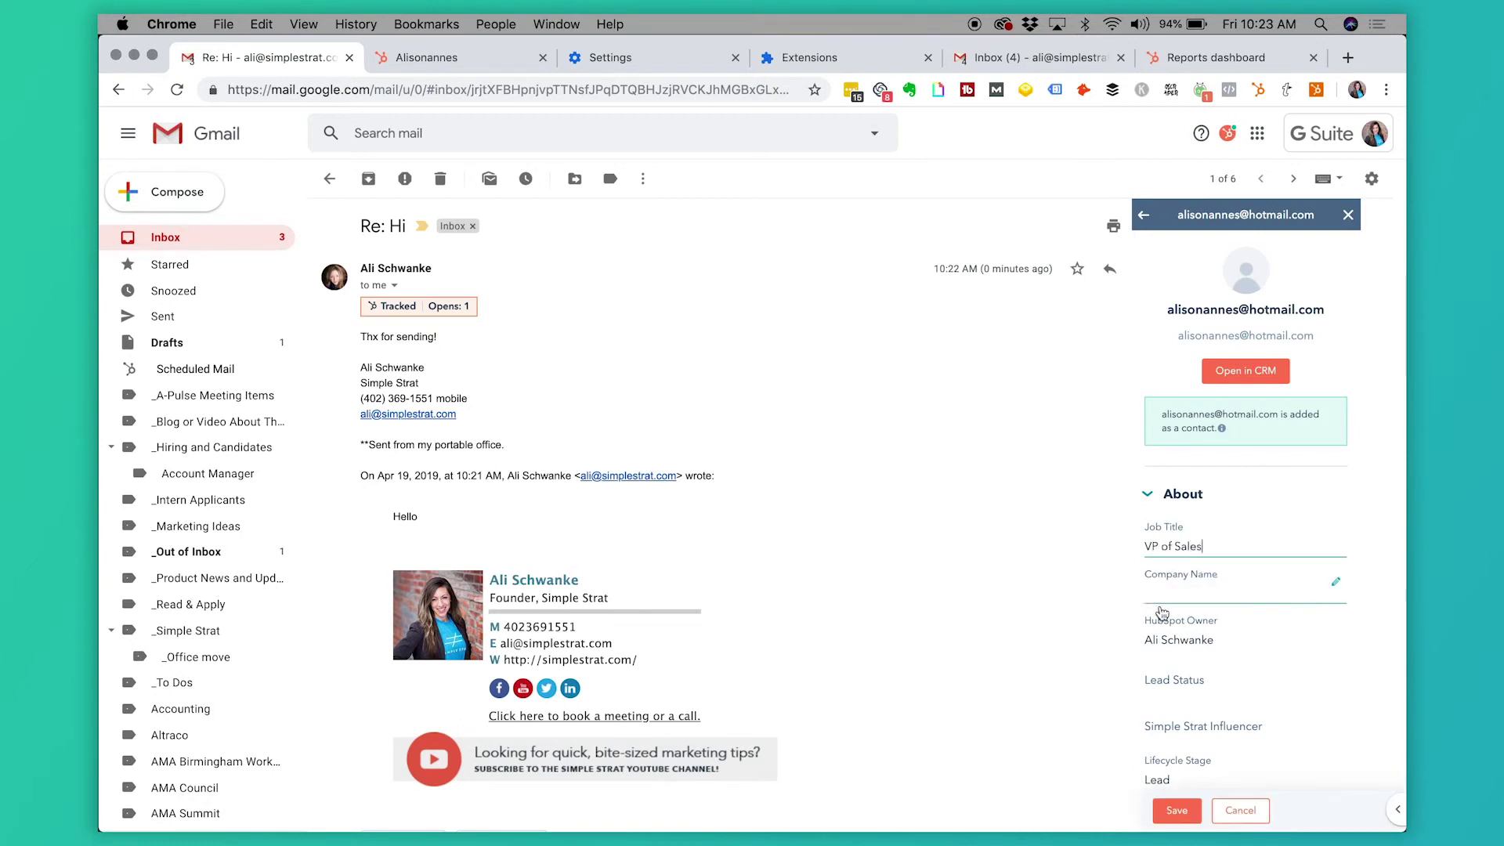
Enter VP of Sales as job title and XYZ Company as company, then finish editing.
click(1160, 596)
text(XYZ Company)
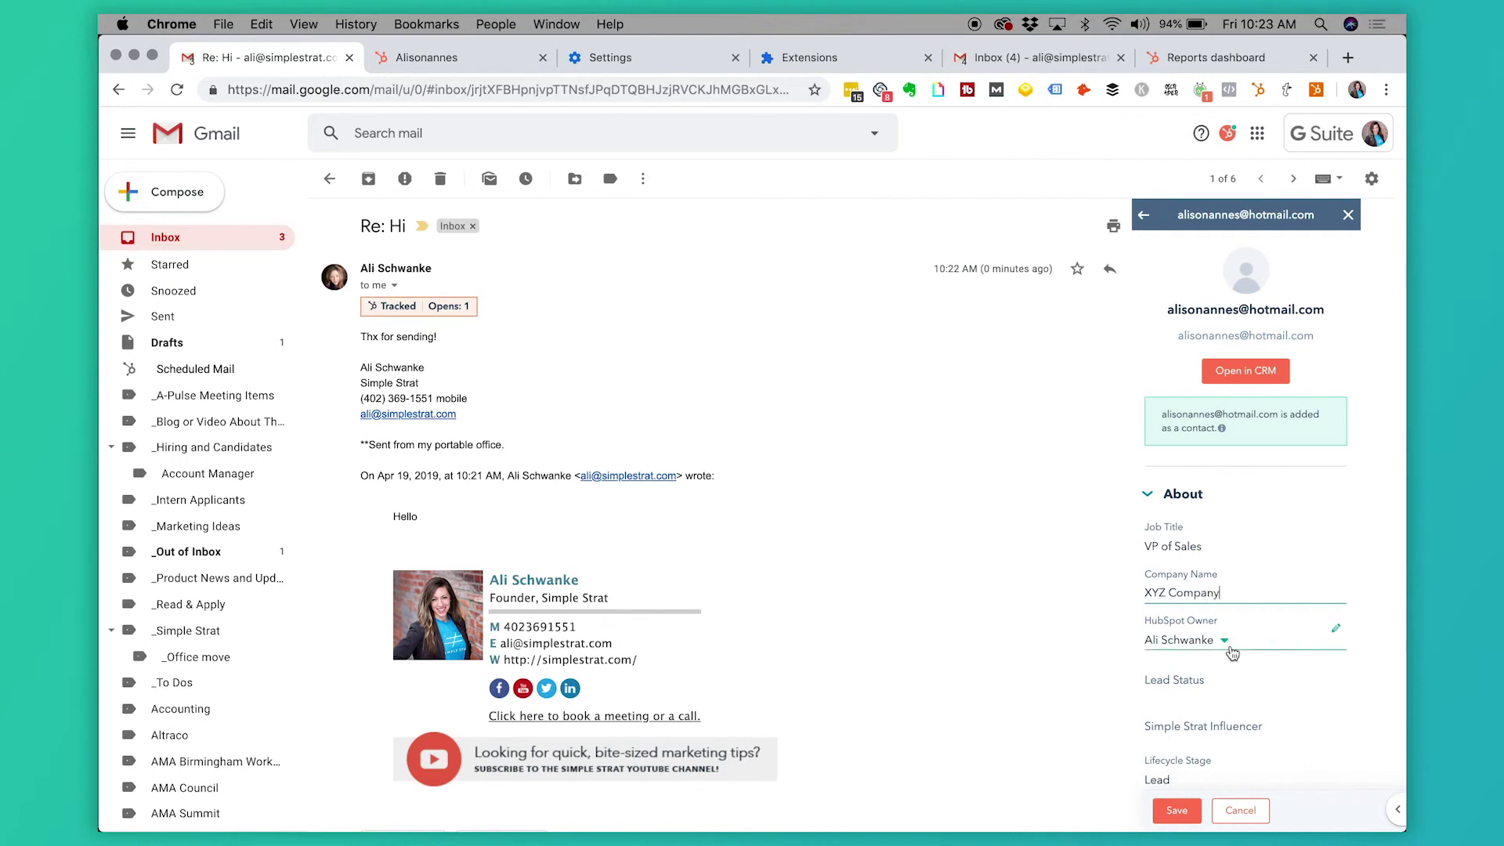
scroll(1232, 654, down, 10)
scroll(1231, 654, down, 5)
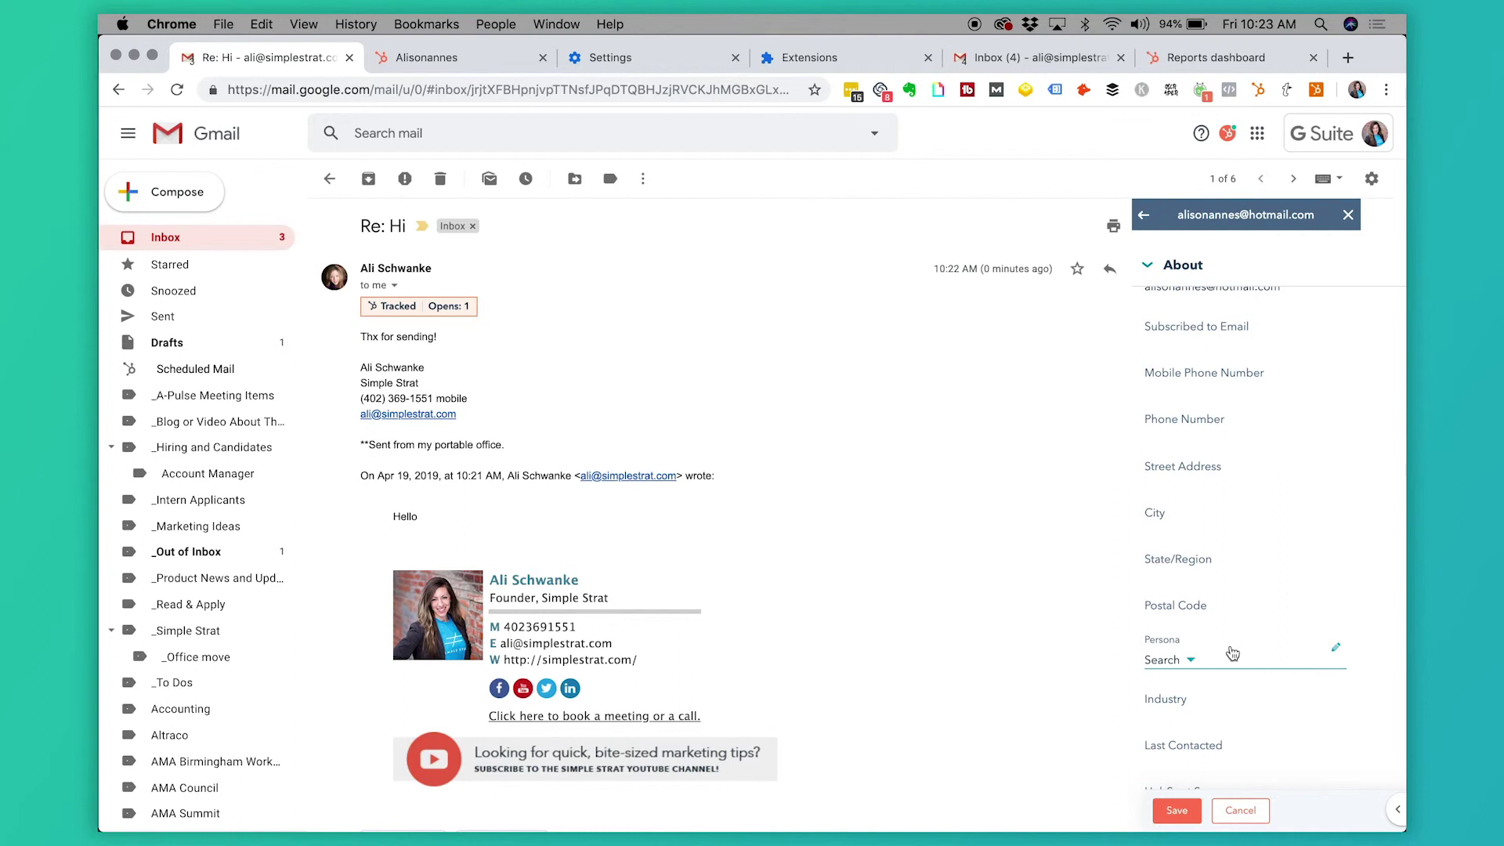
click(1176, 810)
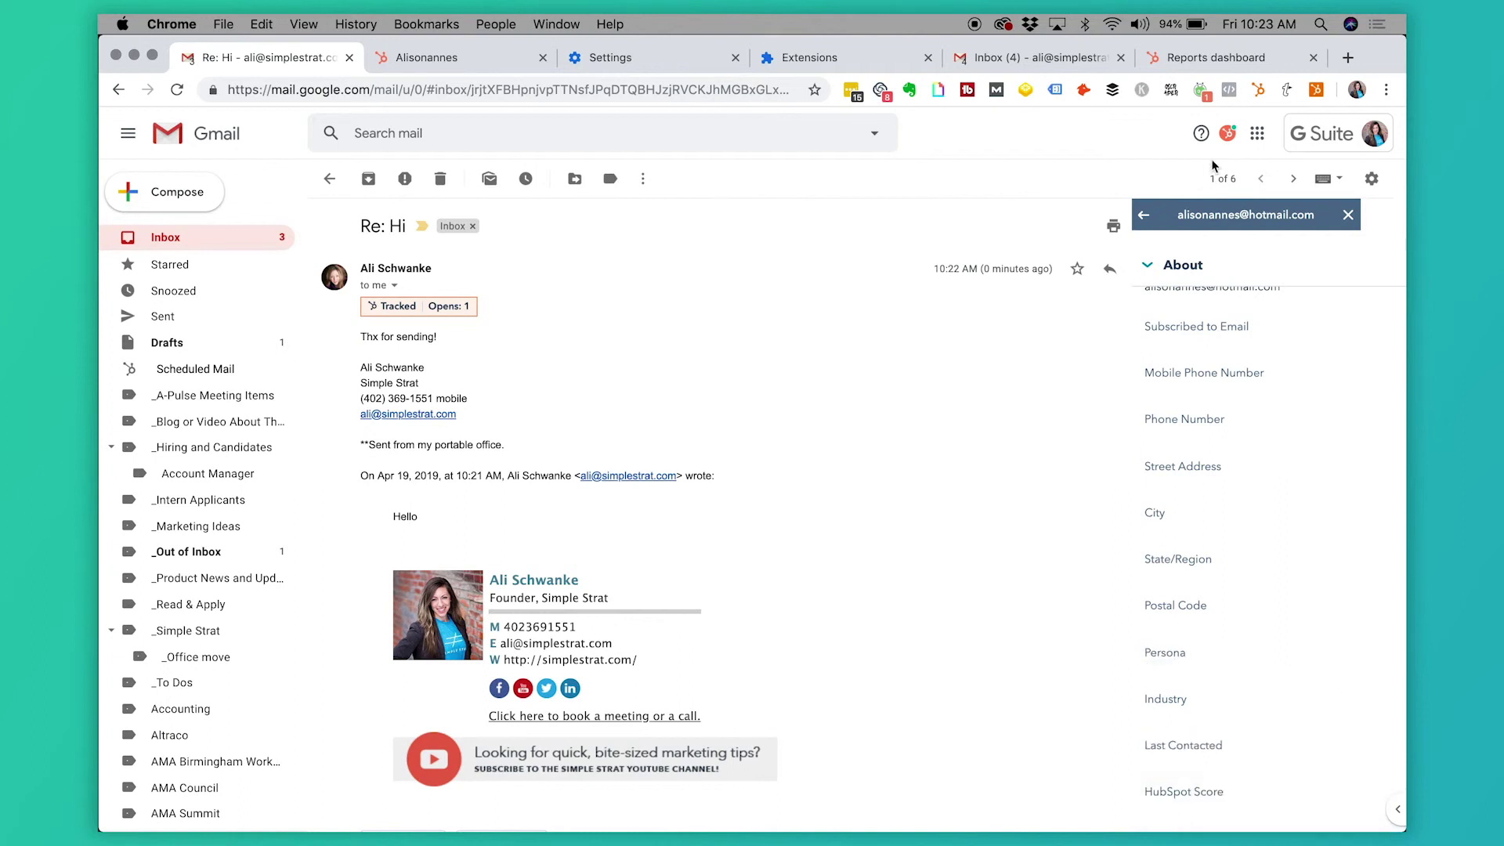